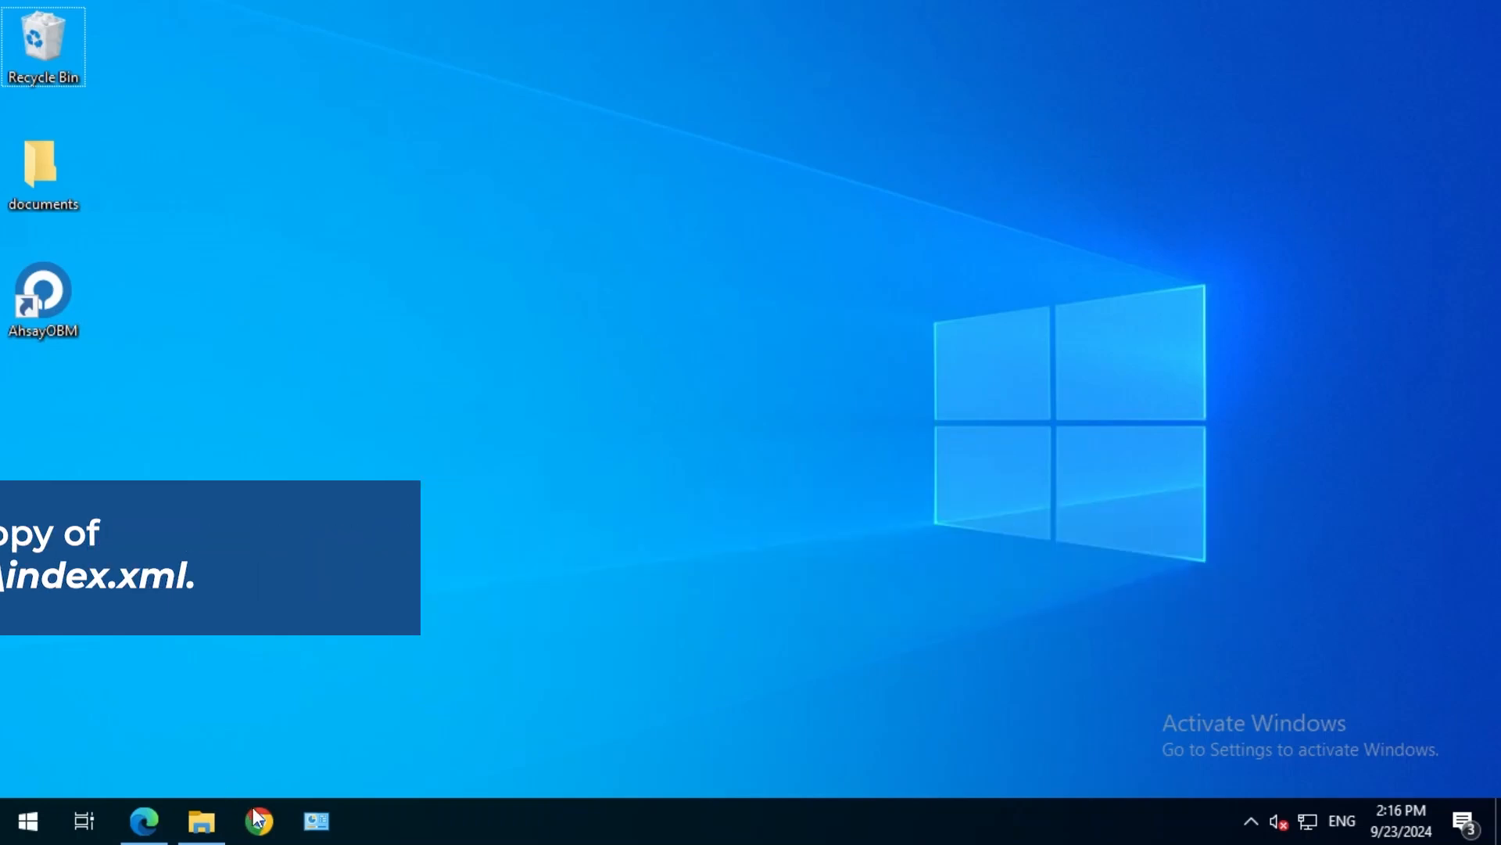
# Open the folder C:\Program Files\AhsayCBS\download\liveUpdate in File Explorer.
pyautogui.click(201, 821)
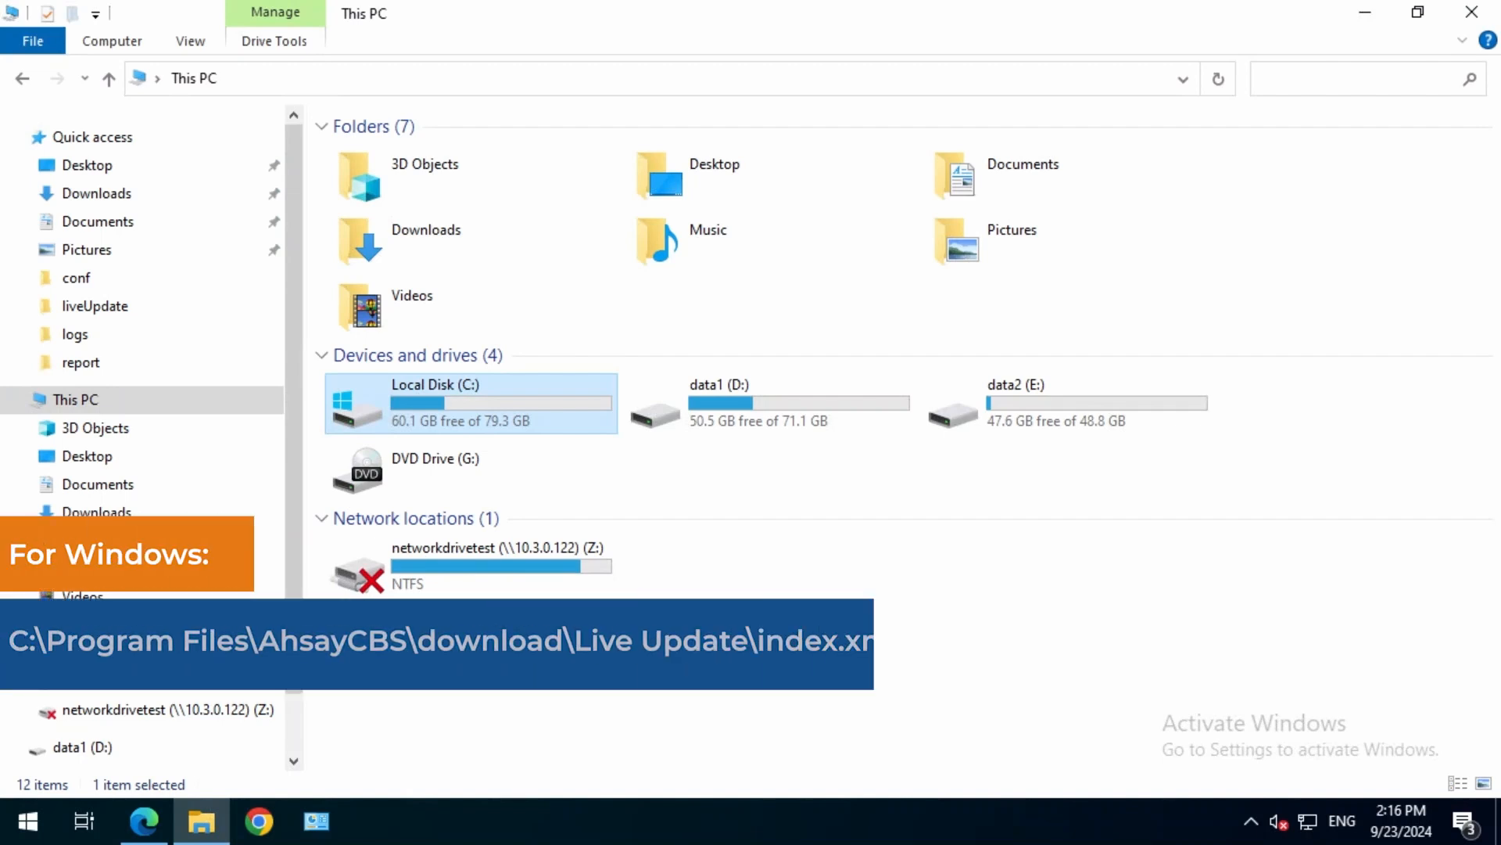
pyautogui.doubleClick(490, 401)
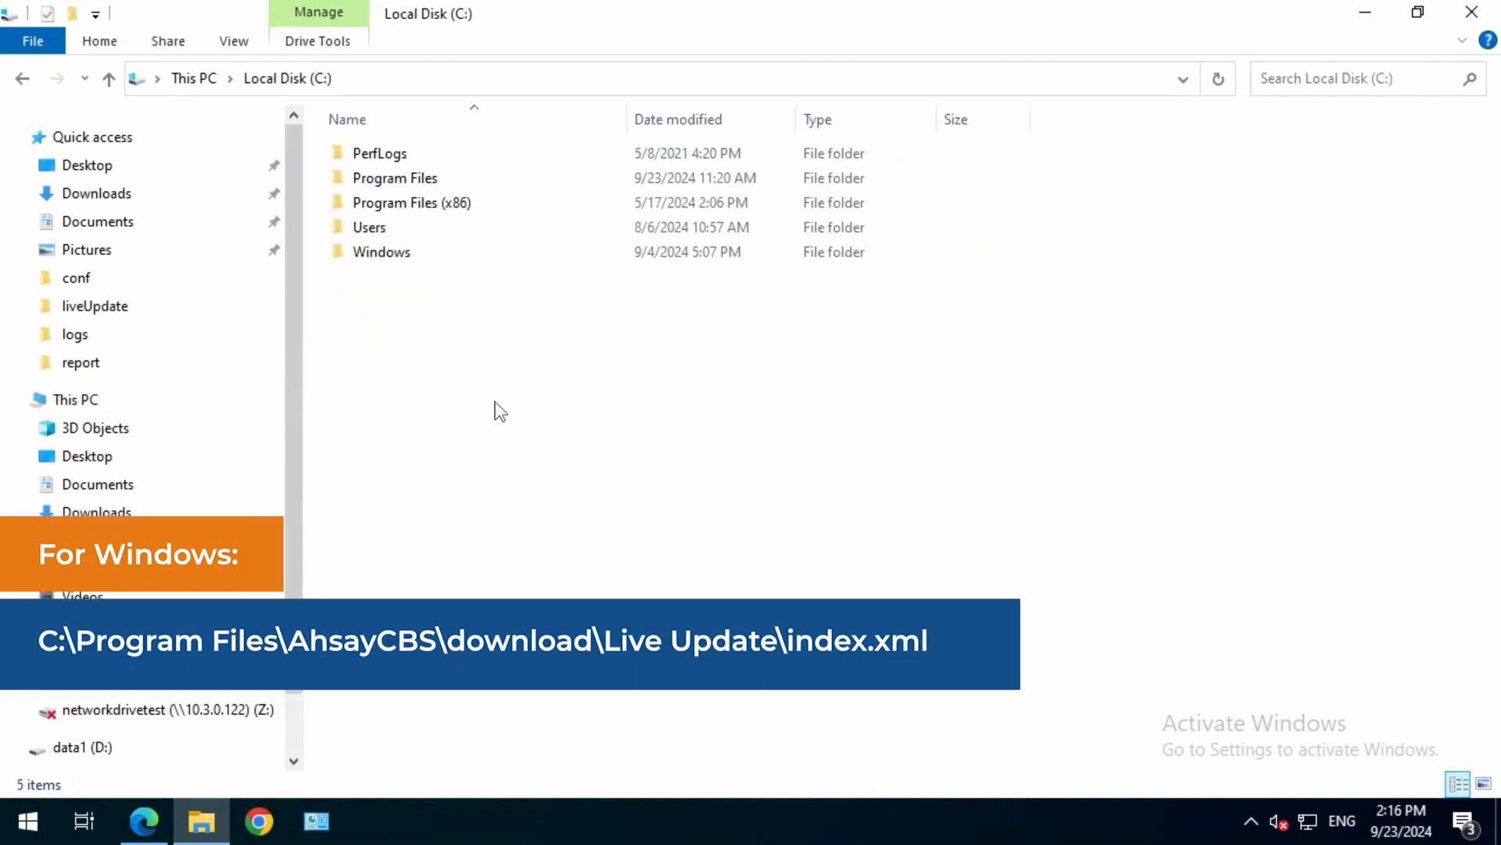
pyautogui.doubleClick(420, 176)
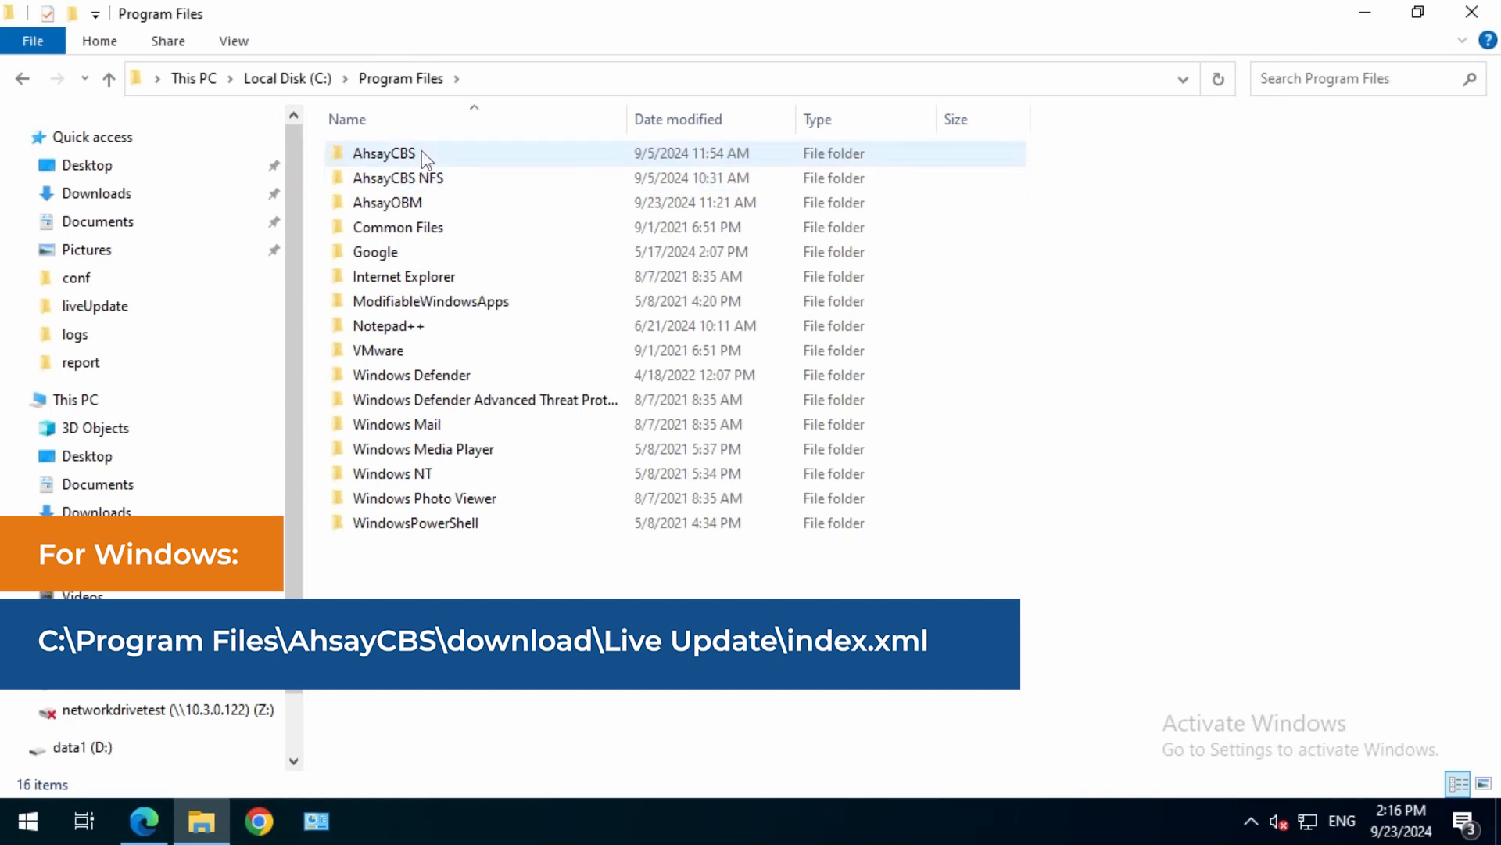
pyautogui.doubleClick(424, 155)
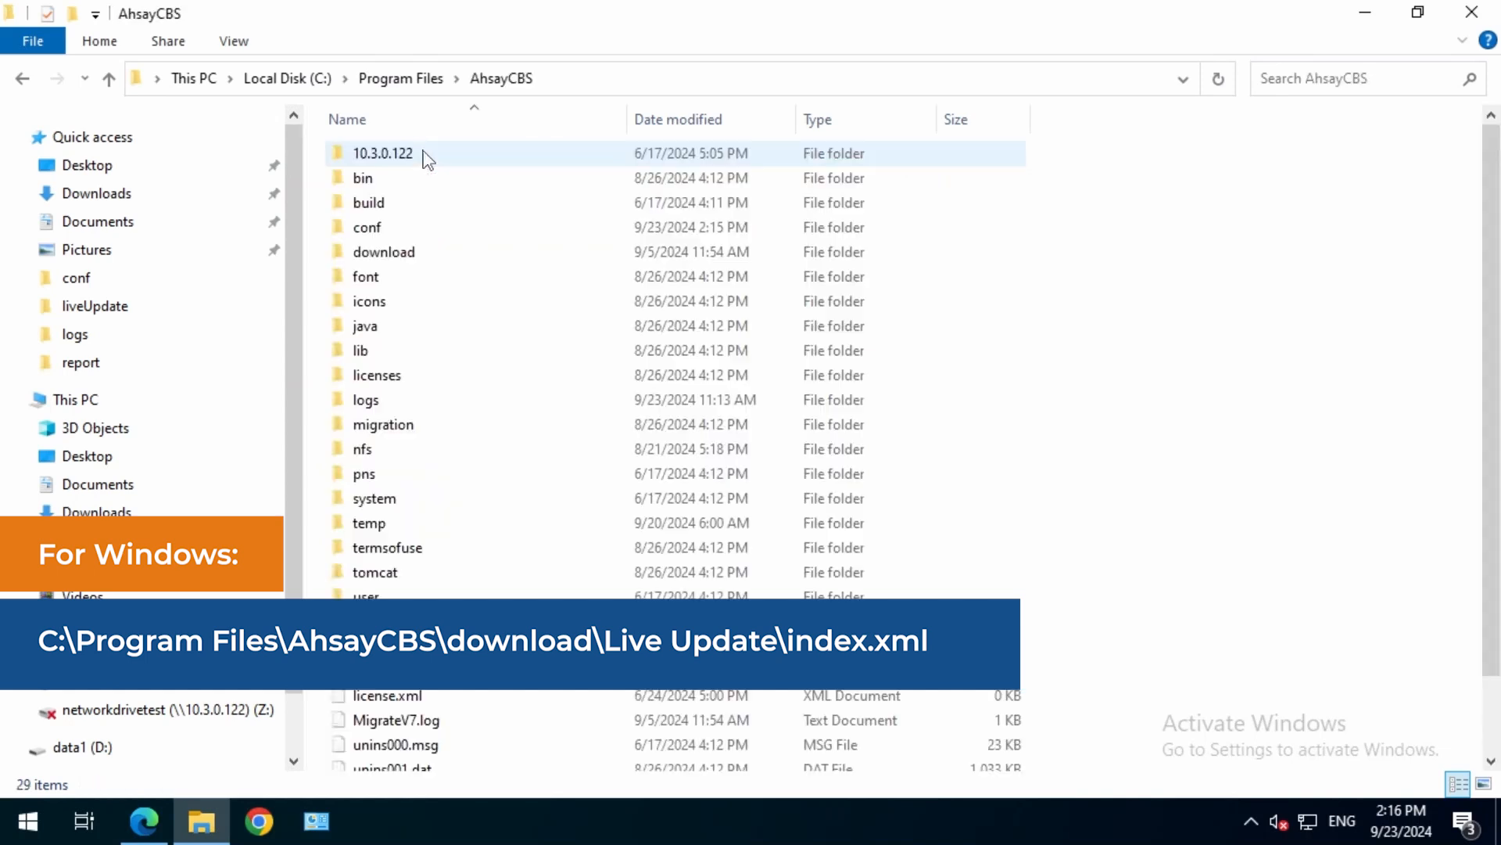
pyautogui.doubleClick(383, 252)
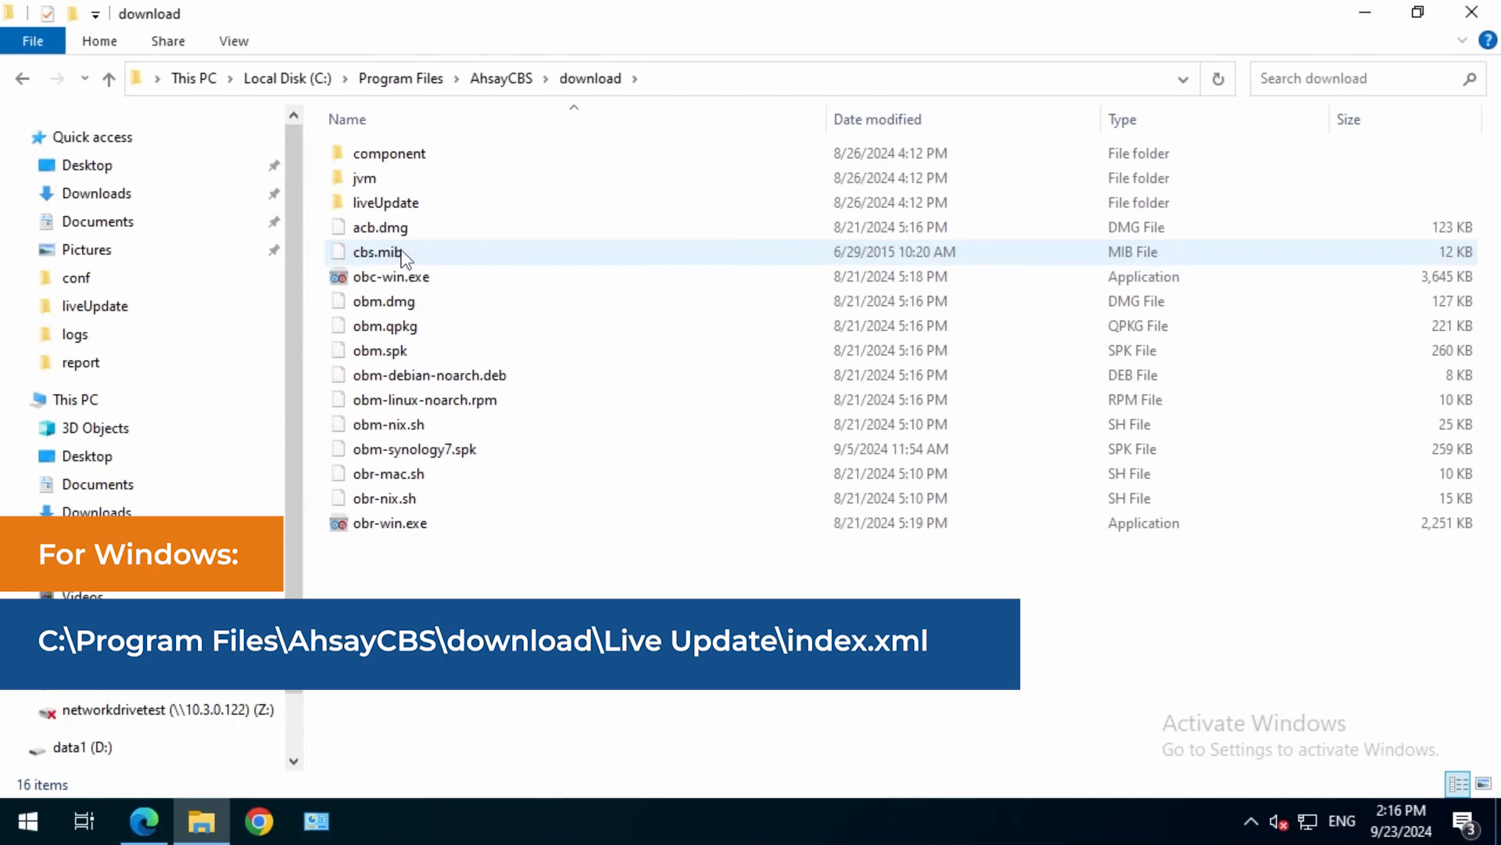
pyautogui.doubleClick(400, 203)
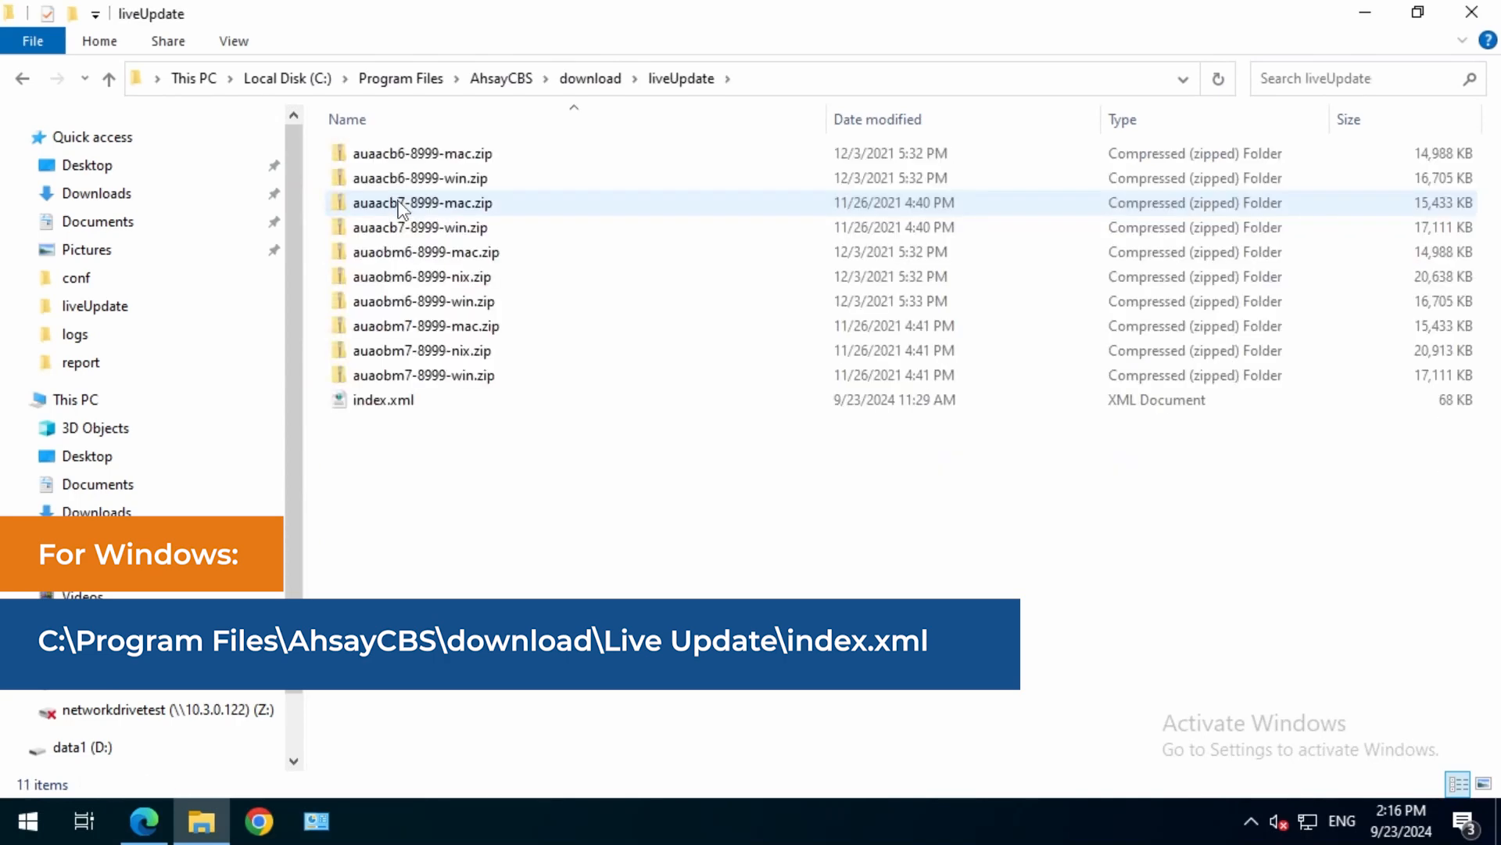
# Copy index.xml into the Backup folder under Documents as a safety copy.
pyautogui.click(400, 405)
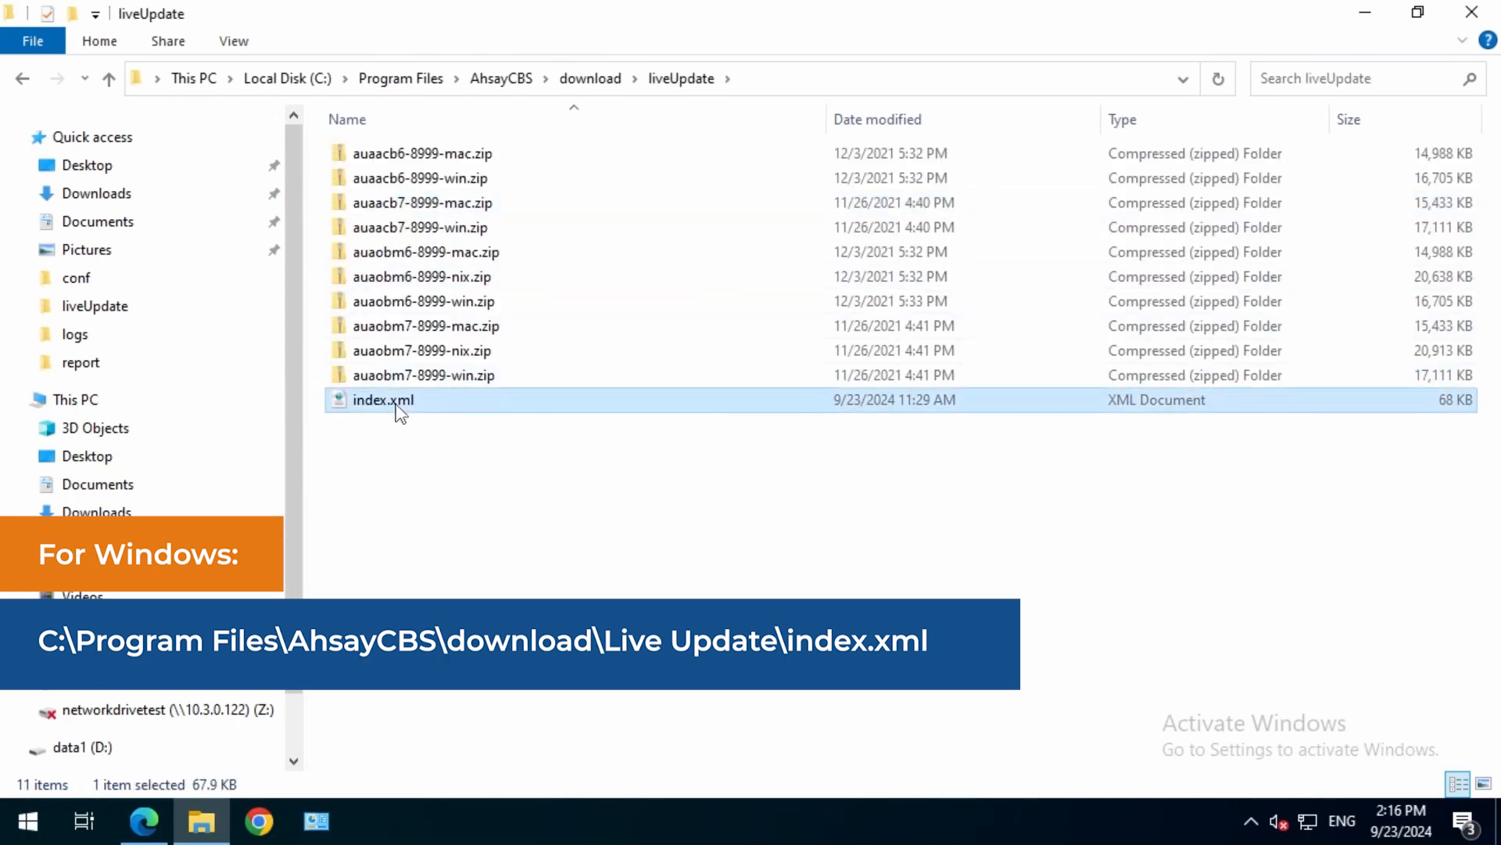
pyautogui.click(98, 221)
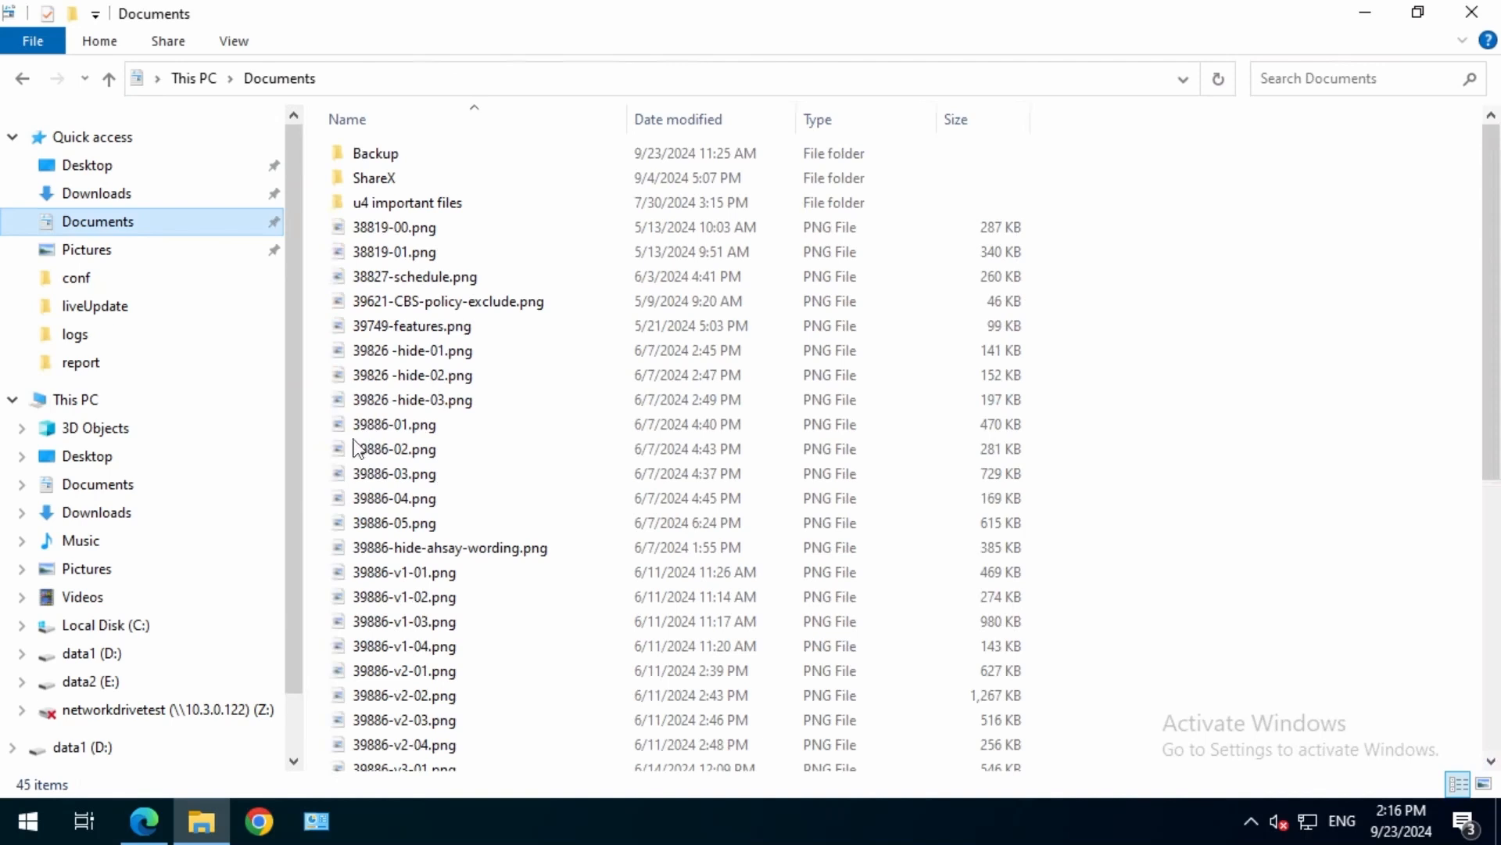
pyautogui.doubleClick(369, 154)
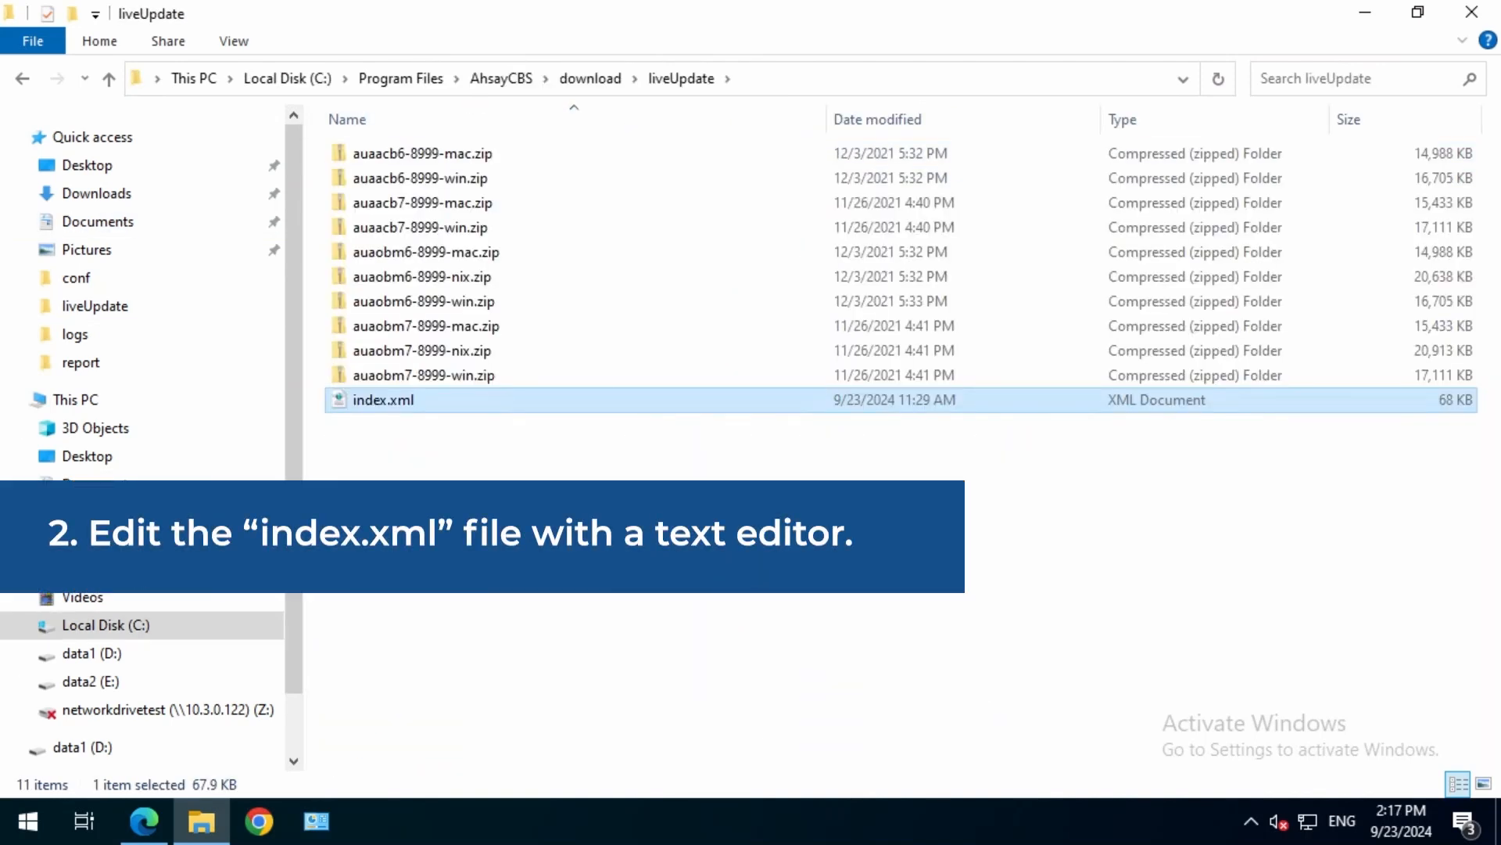
# Open the original index.xml from liveUpdate for editing in Notepad and find the text AutoUpdate product="acb".
pyautogui.rightClick(439, 402)
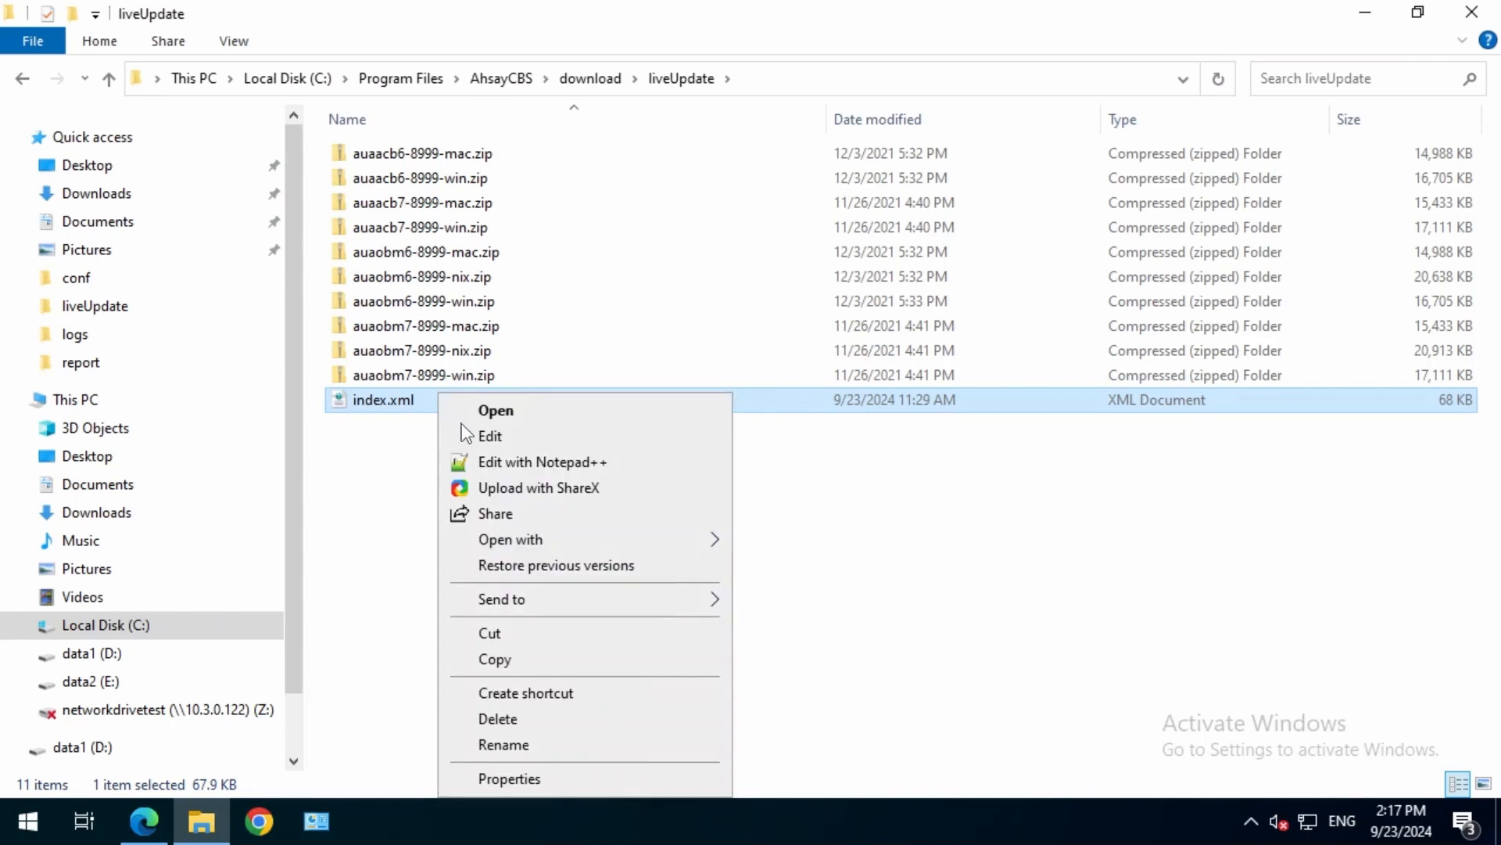
pyautogui.click(491, 440)
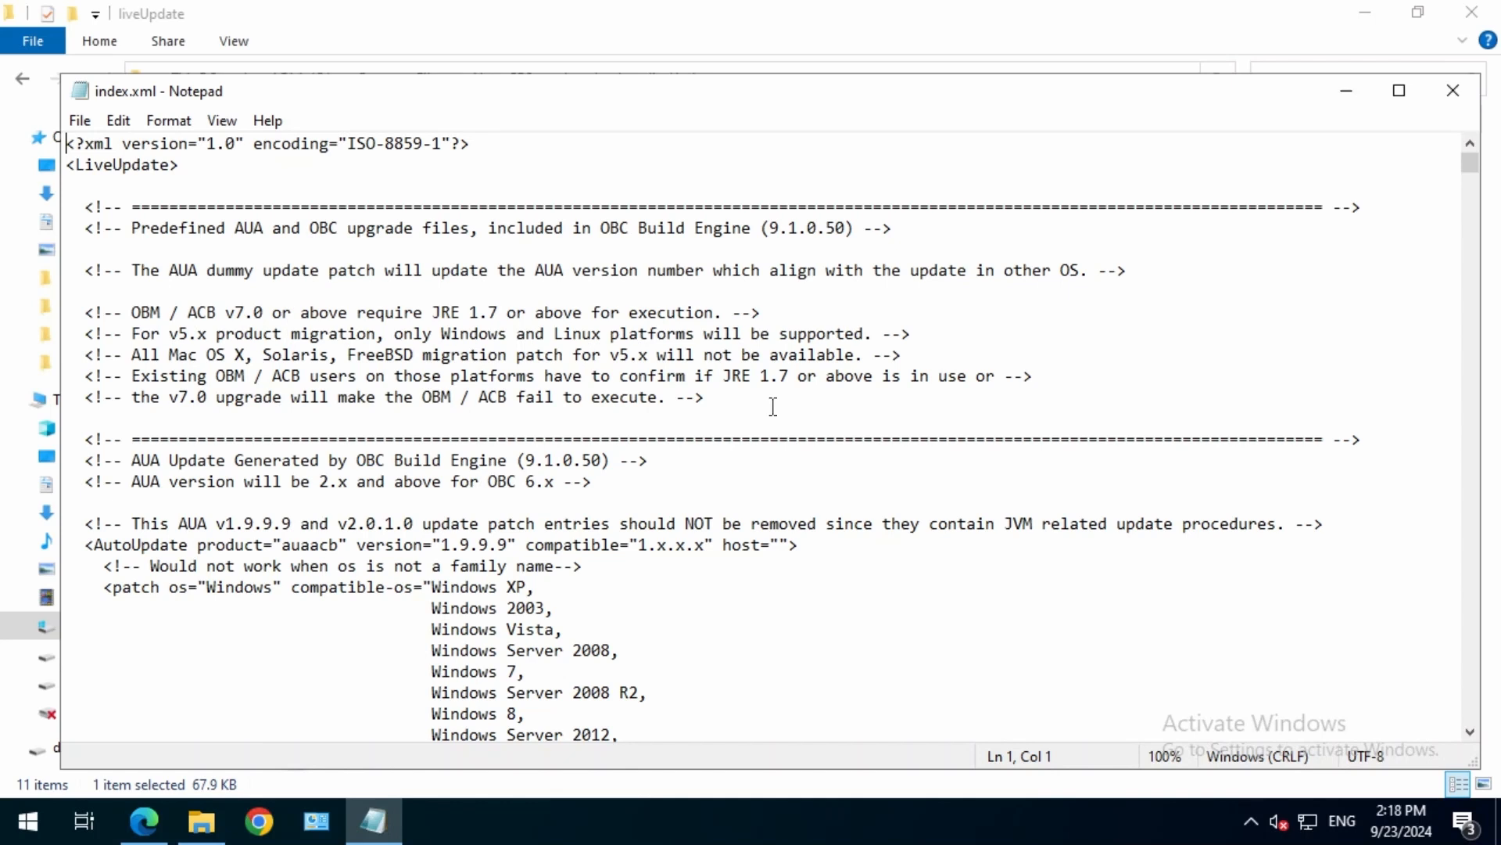
pyautogui.hotkey('ctrl', 'f')
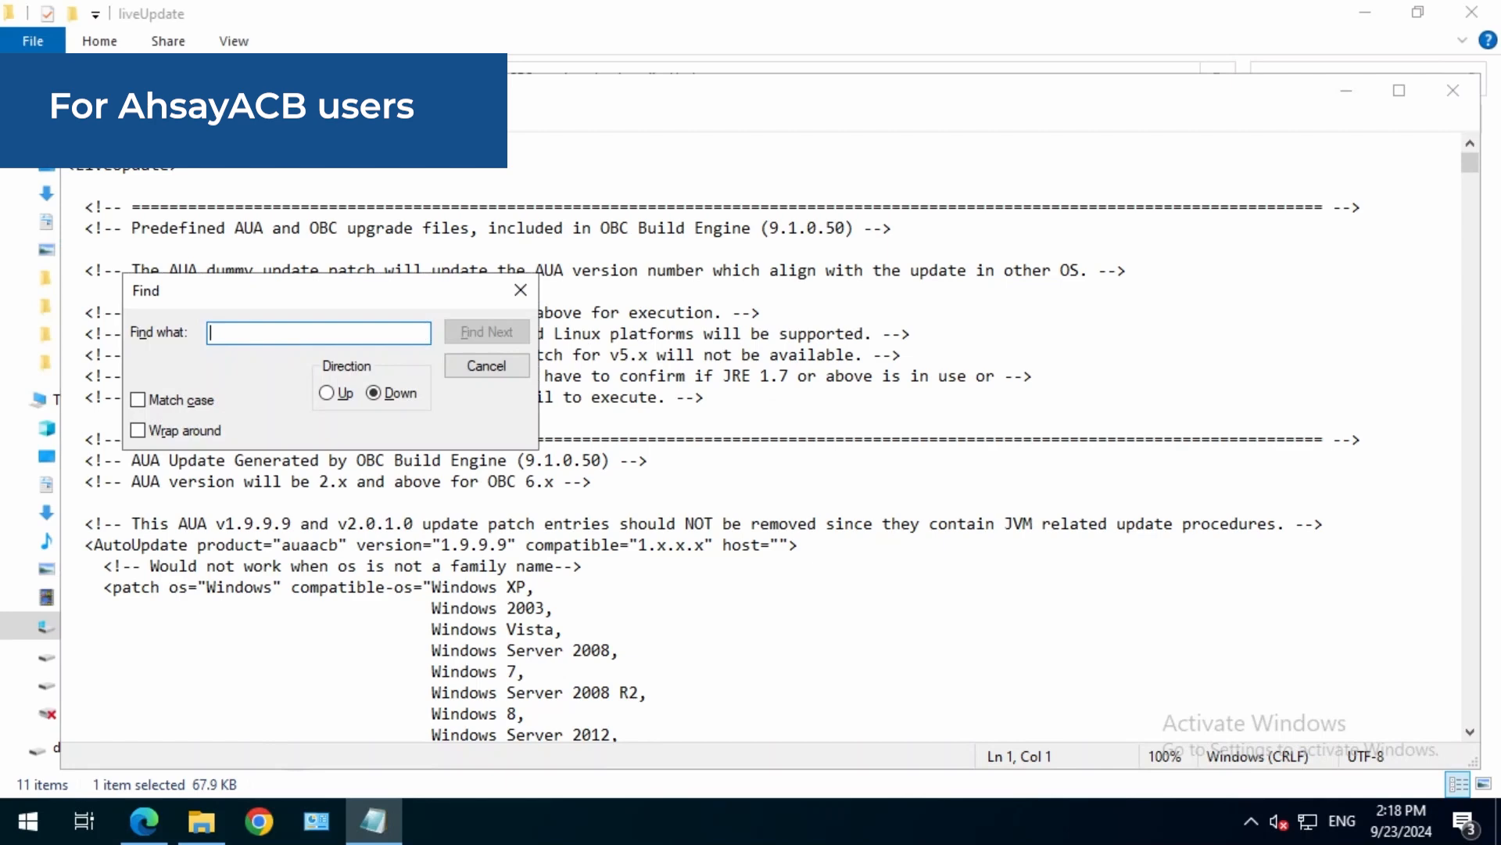
pyautogui.write('Auto')
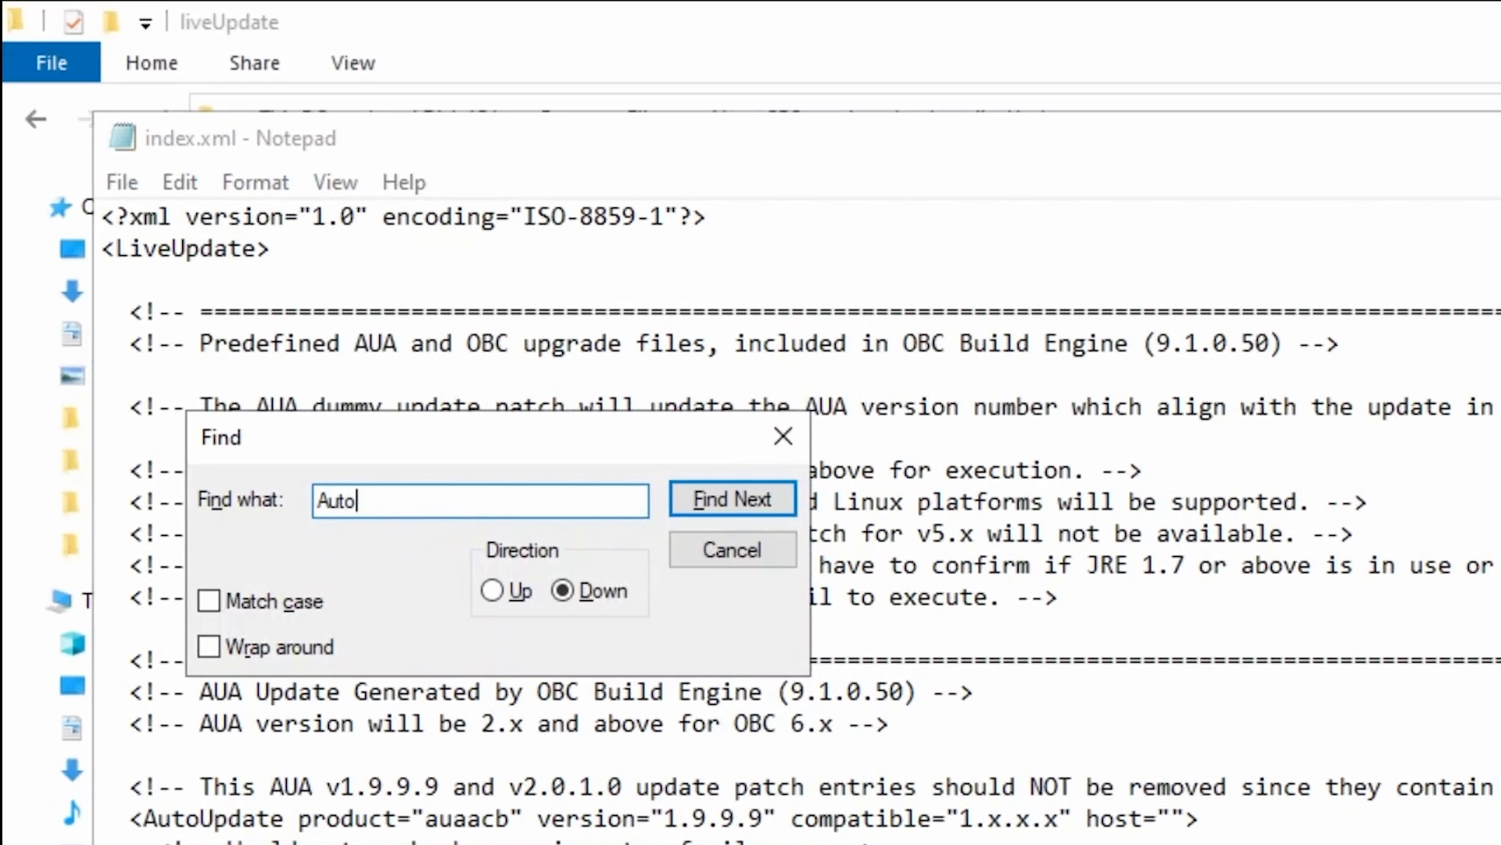
pyautogui.write('Update product')
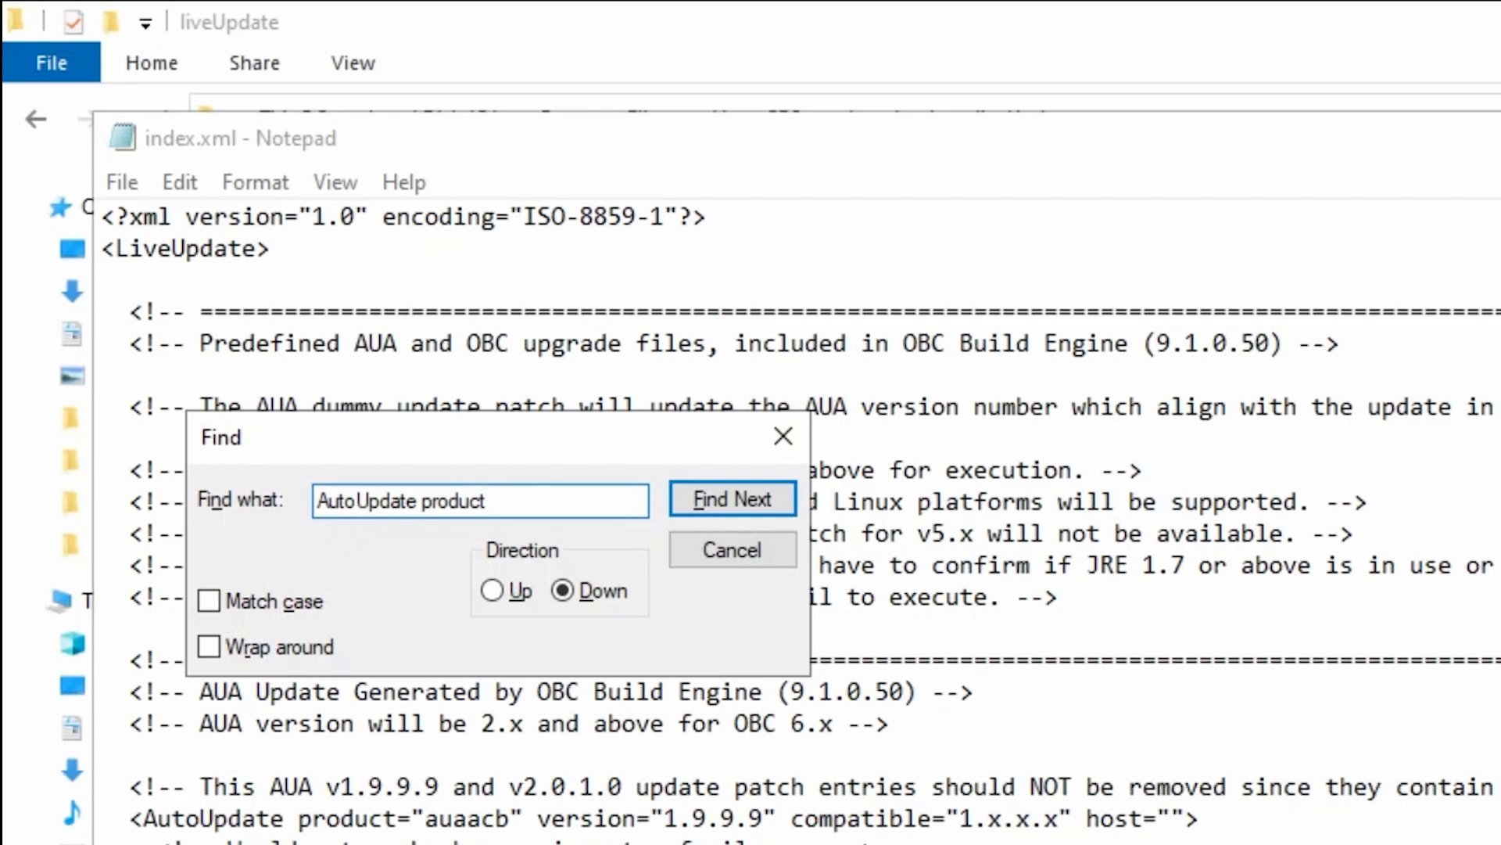
pyautogui.write('="acb"')
pyautogui.press('Return')
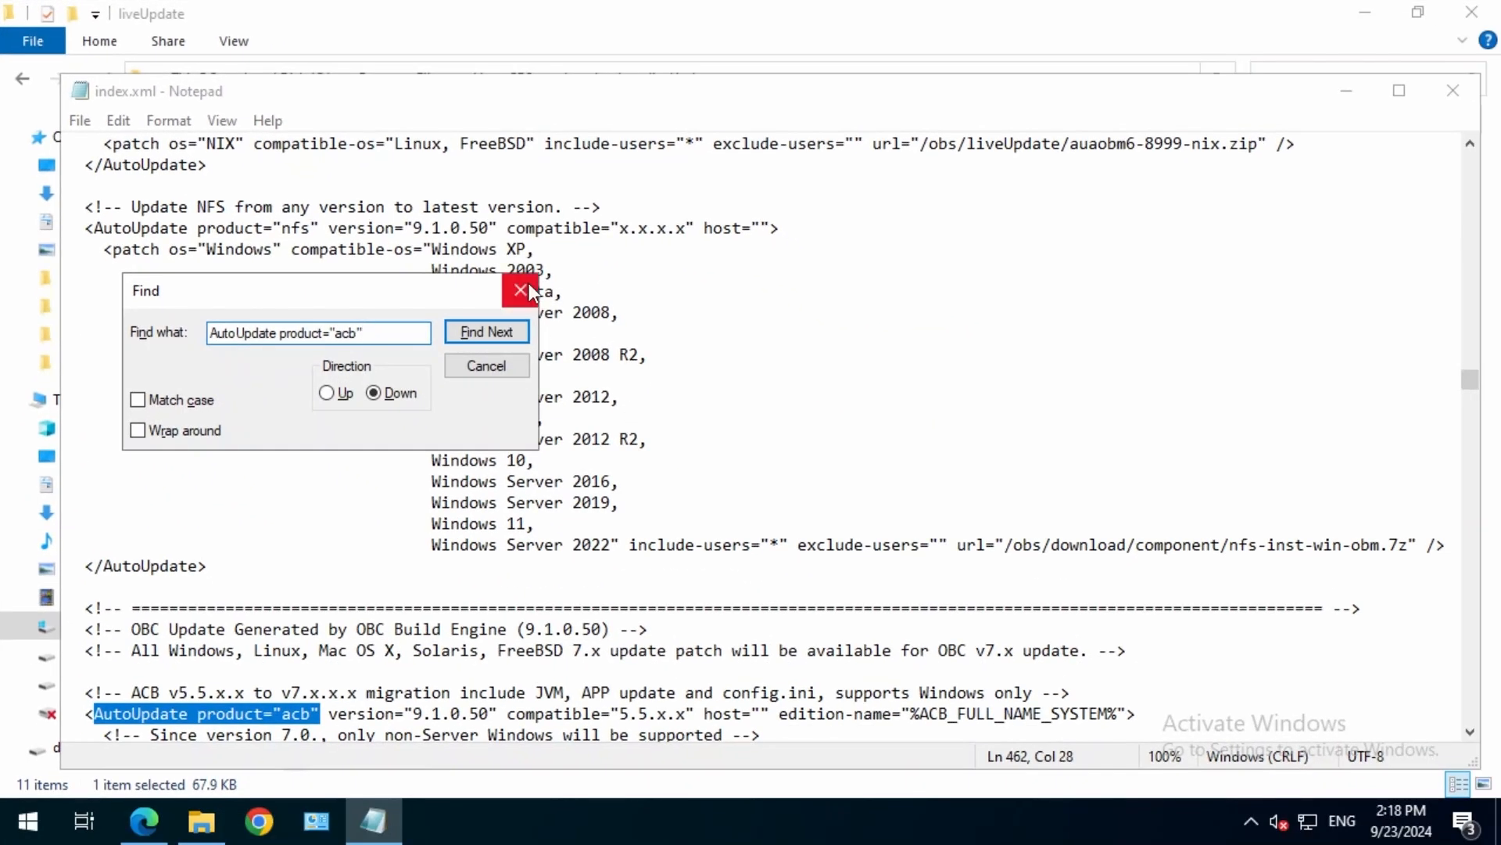
pyautogui.click(521, 290)
# Set the version in the found AutoUpdate product="acb" entry to 9.1.0.51.
pyautogui.scroll(-5, 547, 395)
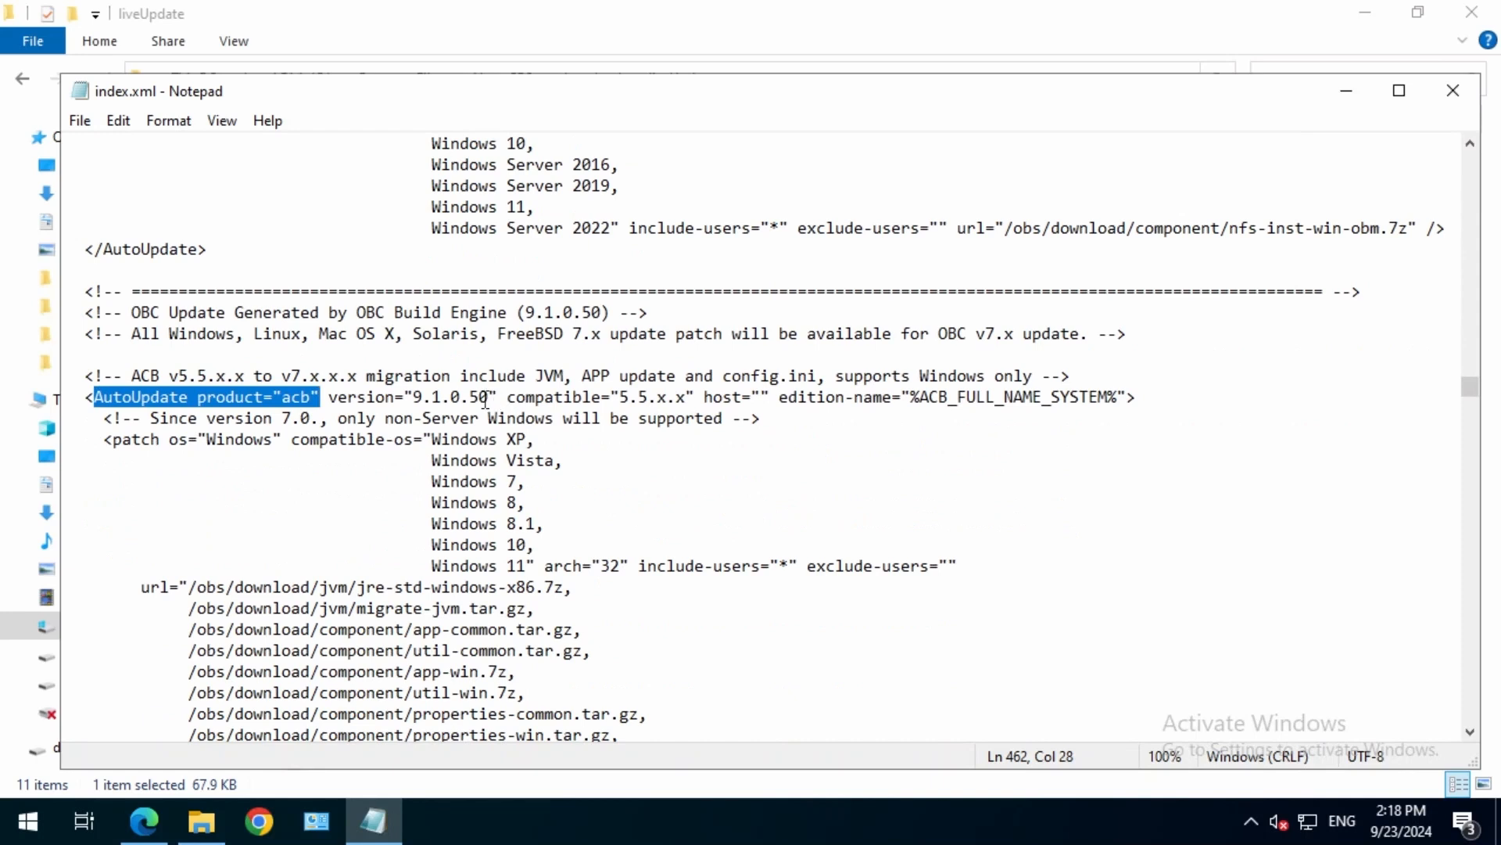
pyautogui.moveTo(486, 401); pyautogui.dragTo(414, 400)
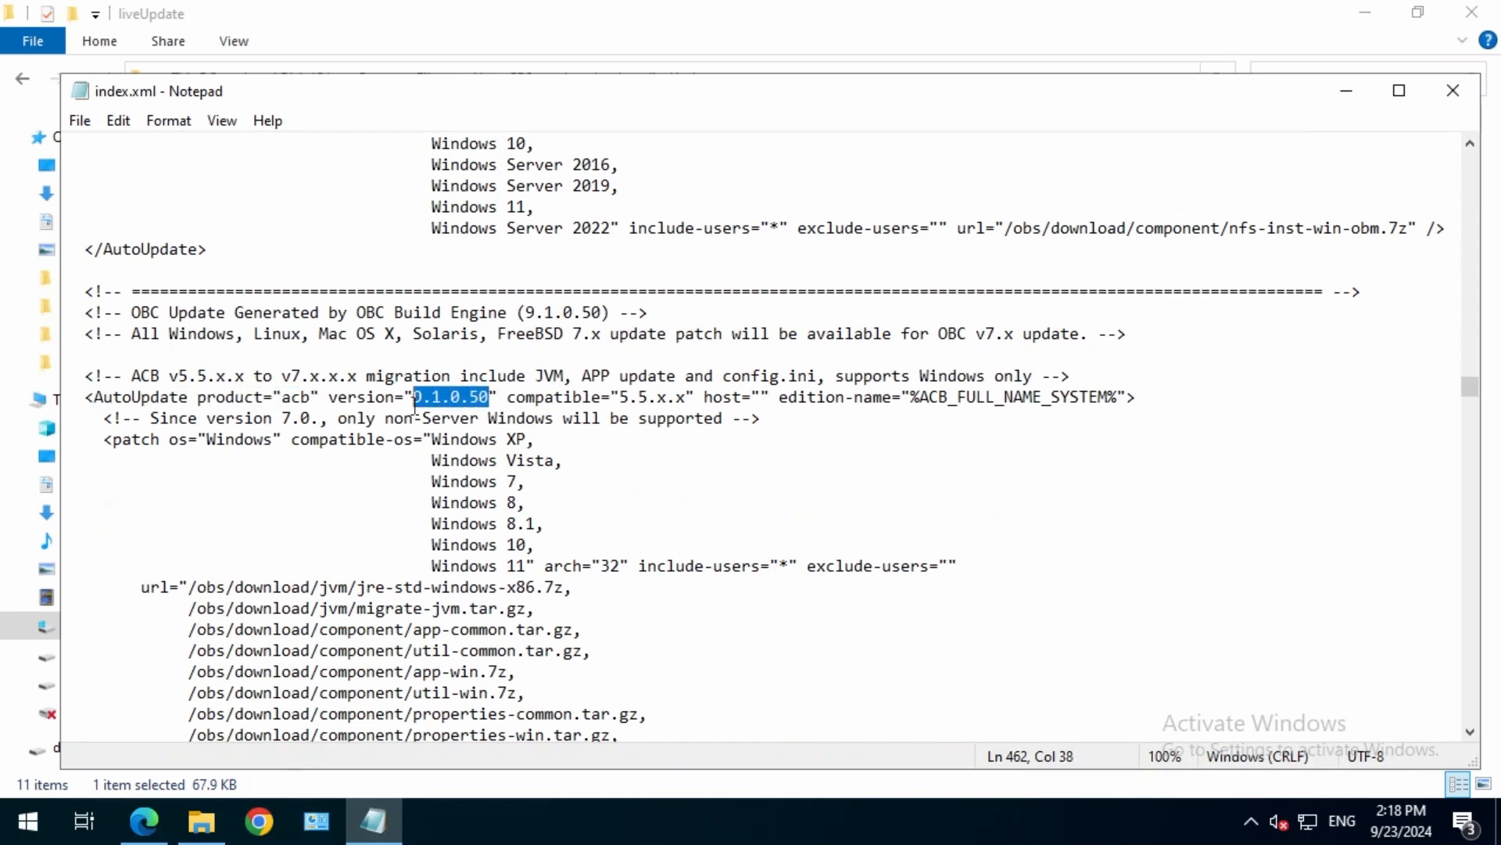
pyautogui.click(493, 398)
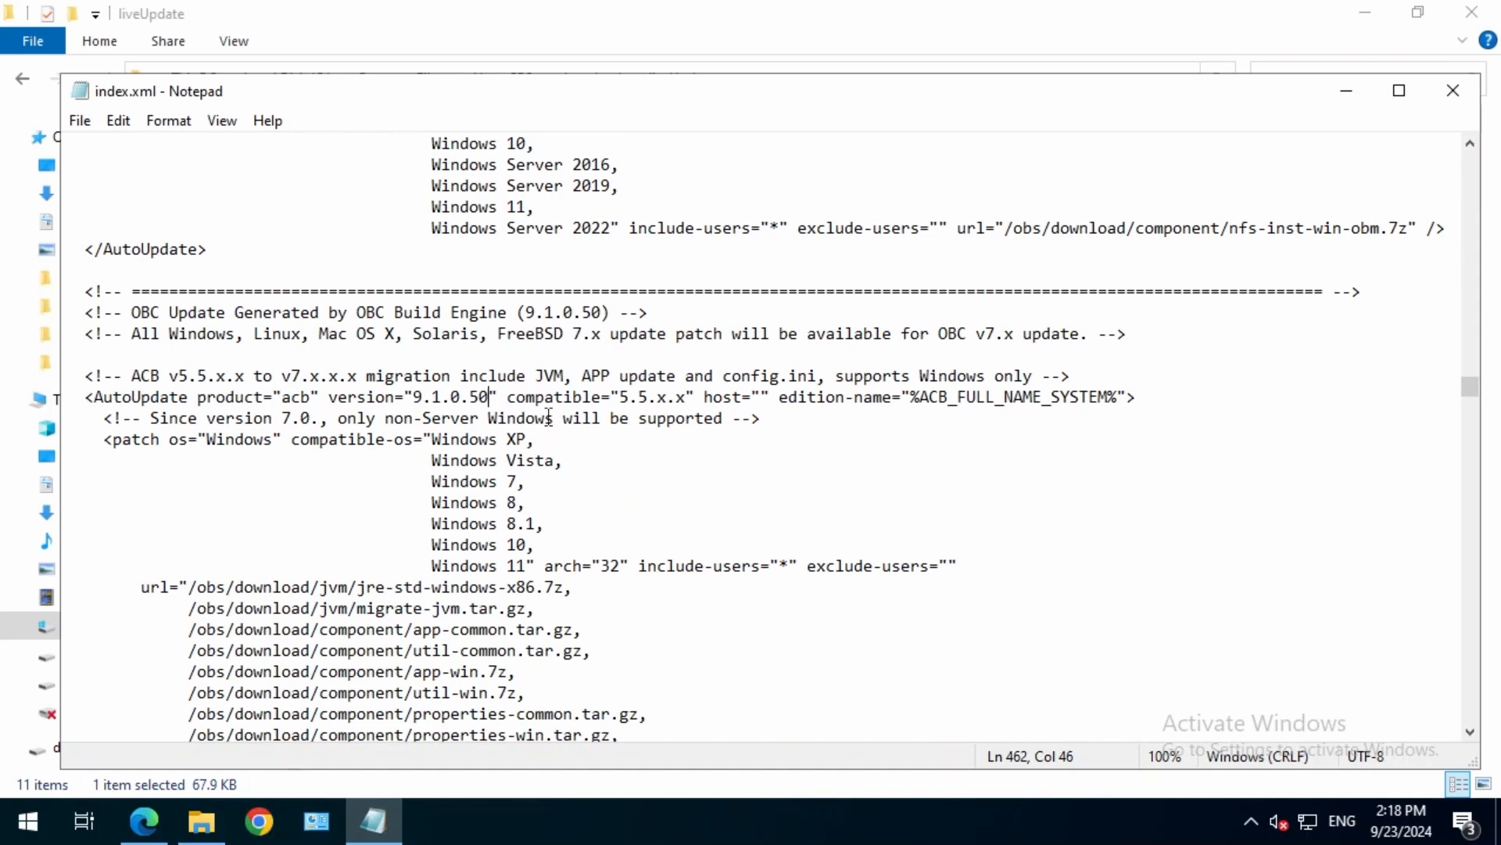
pyautogui.press('BackSpace')
pyautogui.write('1')
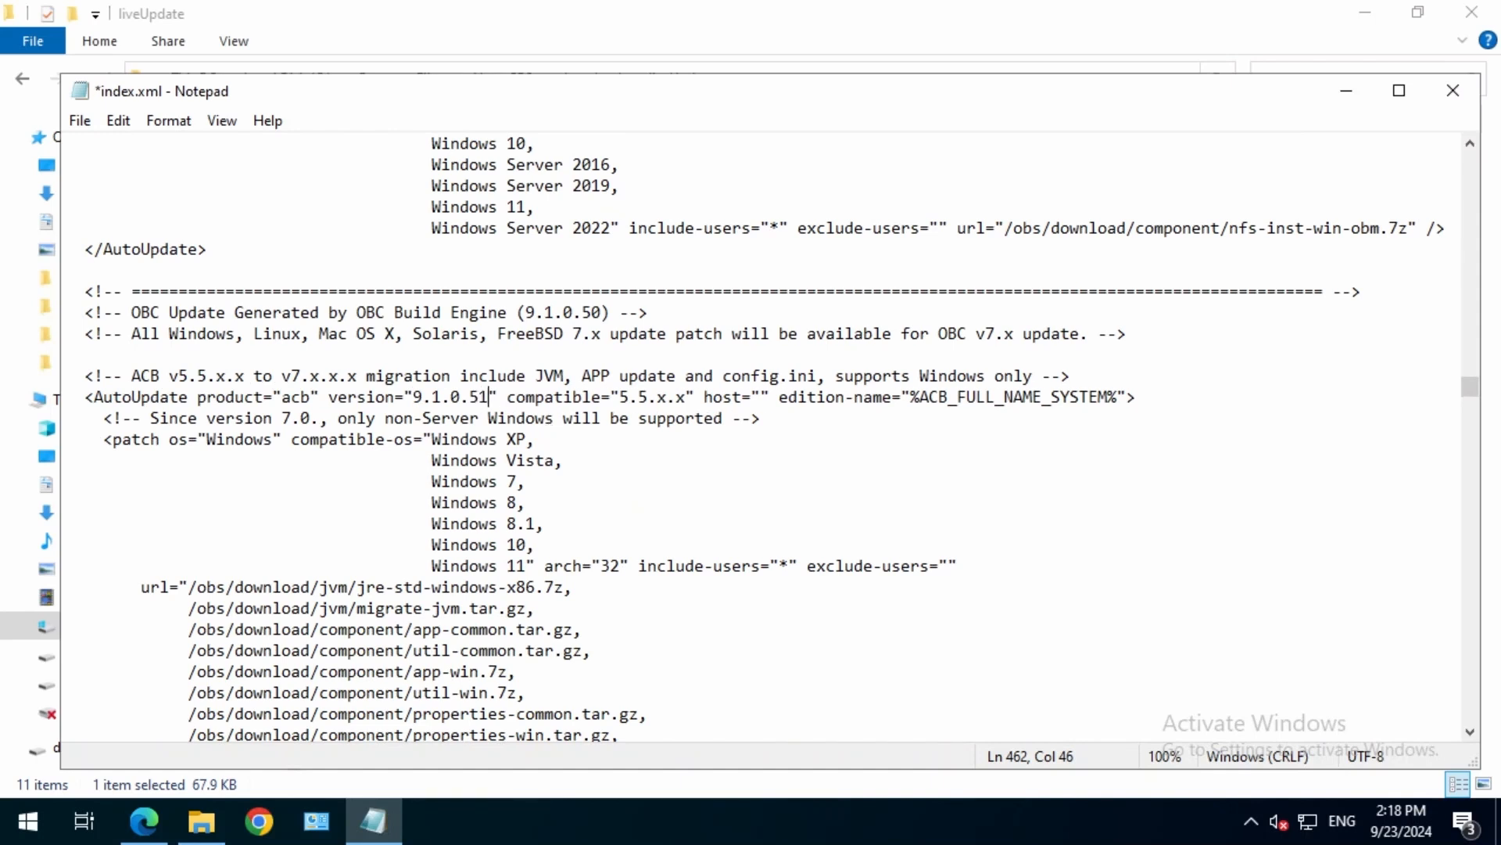
# Find the text AutoUpdate product="obm" further down in index.xml.
pyautogui.hotkey('ctrl', 'f')
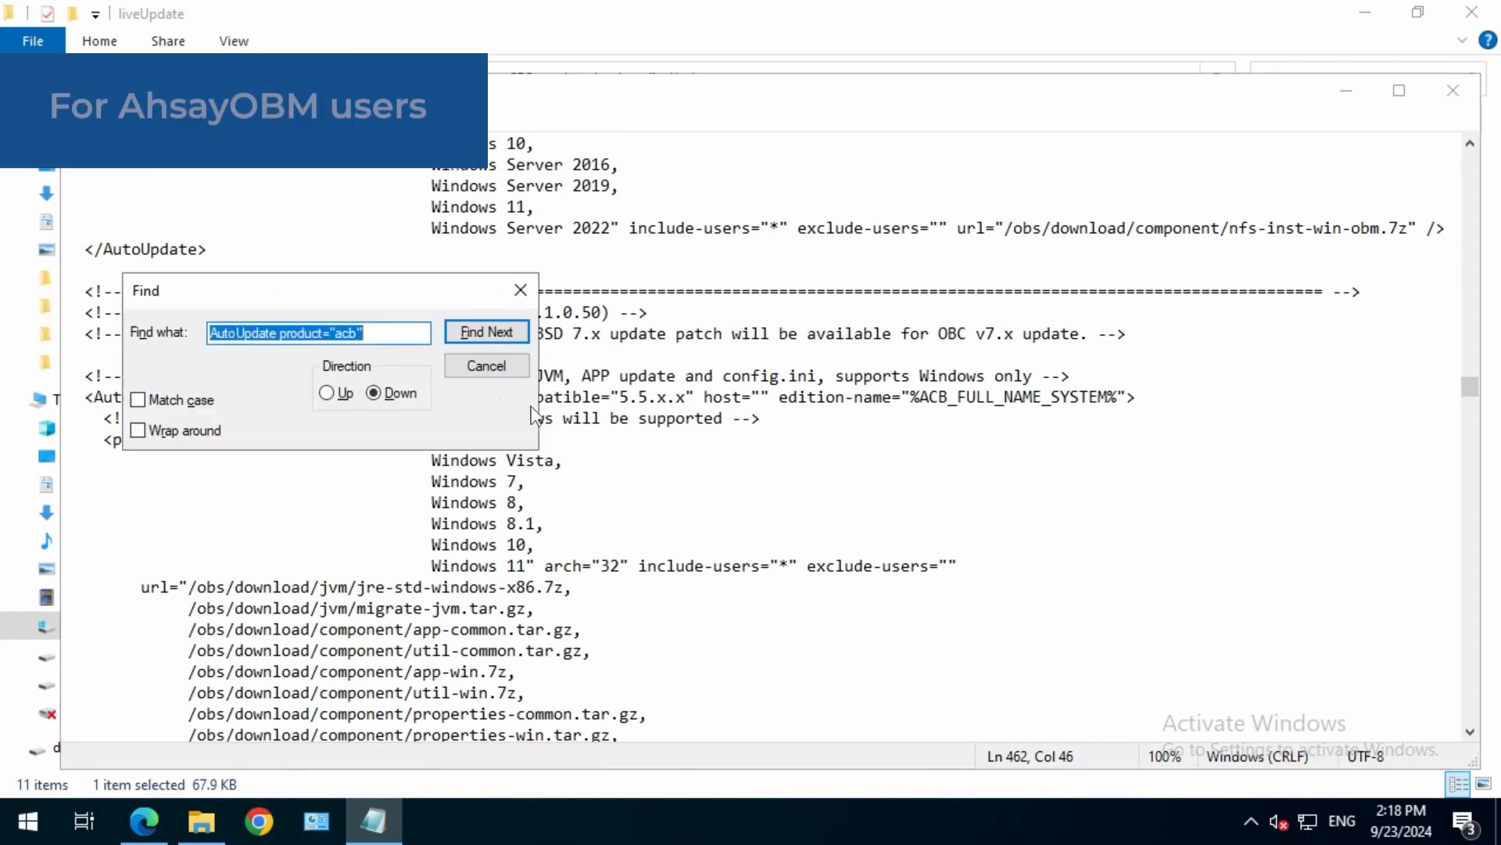
pyautogui.click(361, 334)
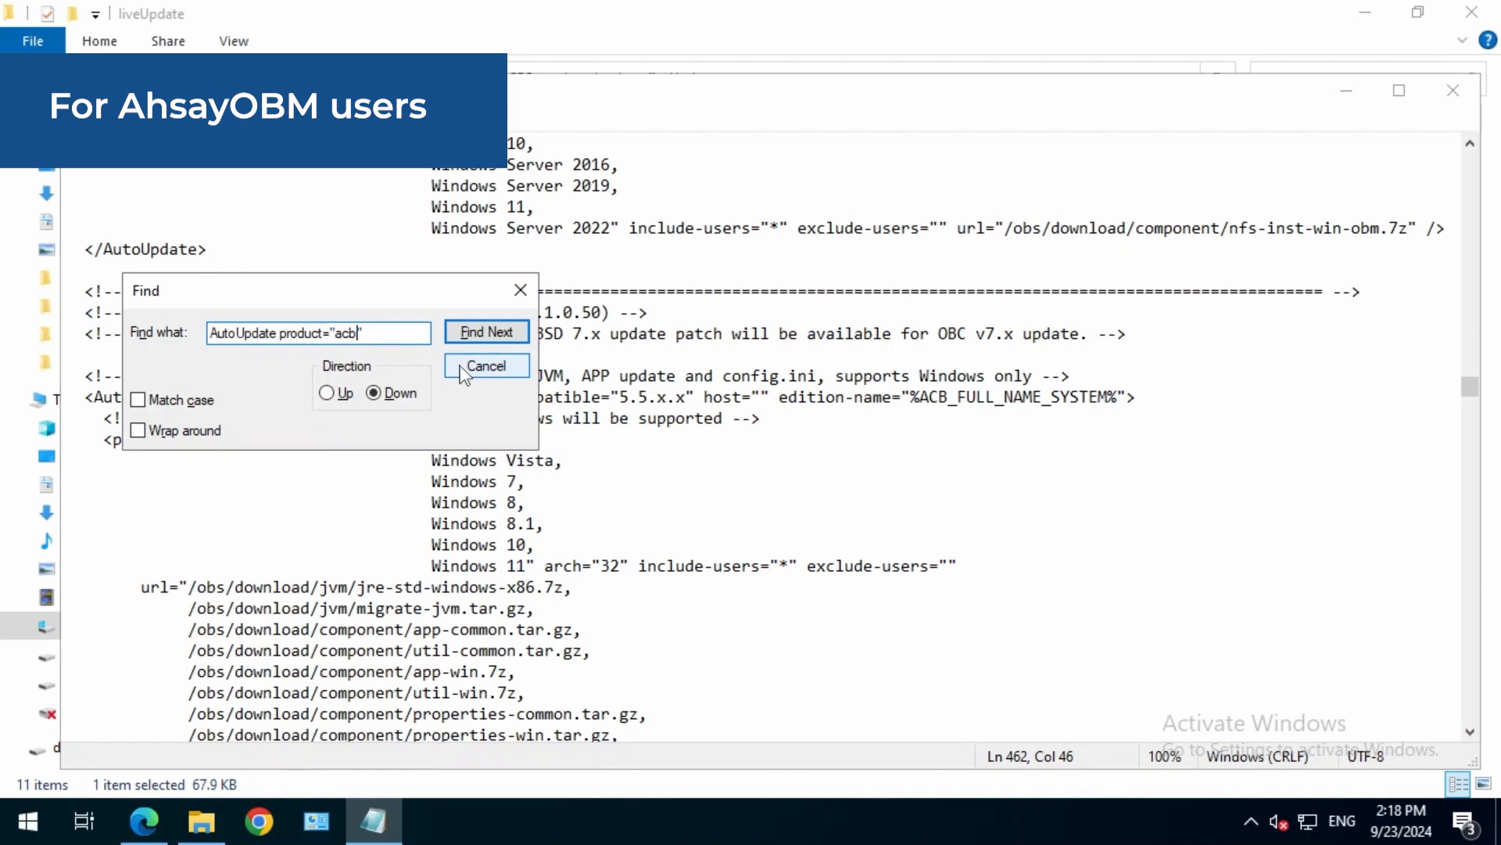
pyautogui.press('BackSpace')
pyautogui.press('BackSpace')
pyautogui.press('BackSpace')
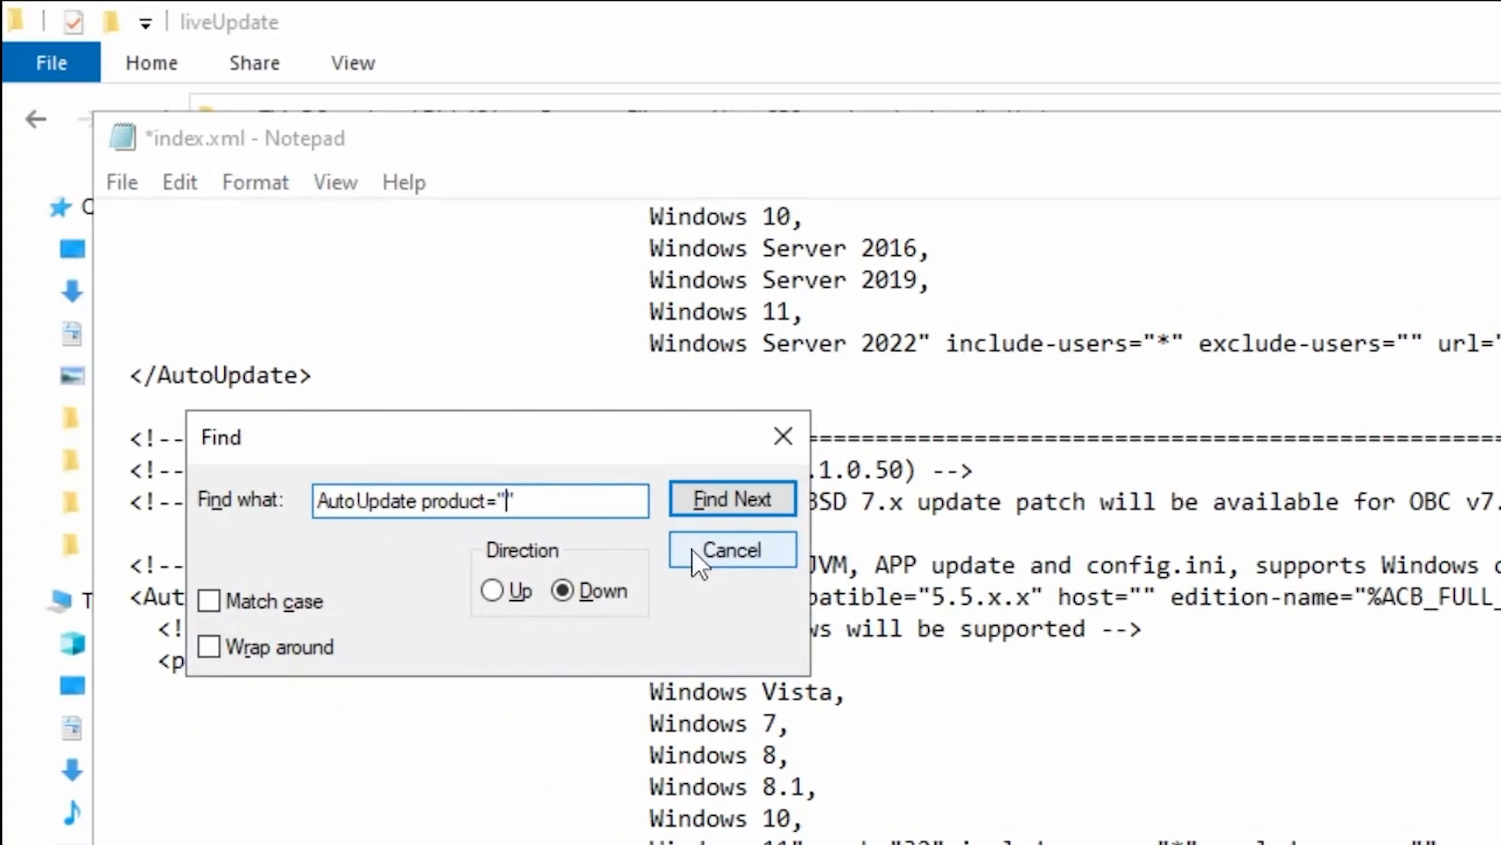
pyautogui.write('obm')
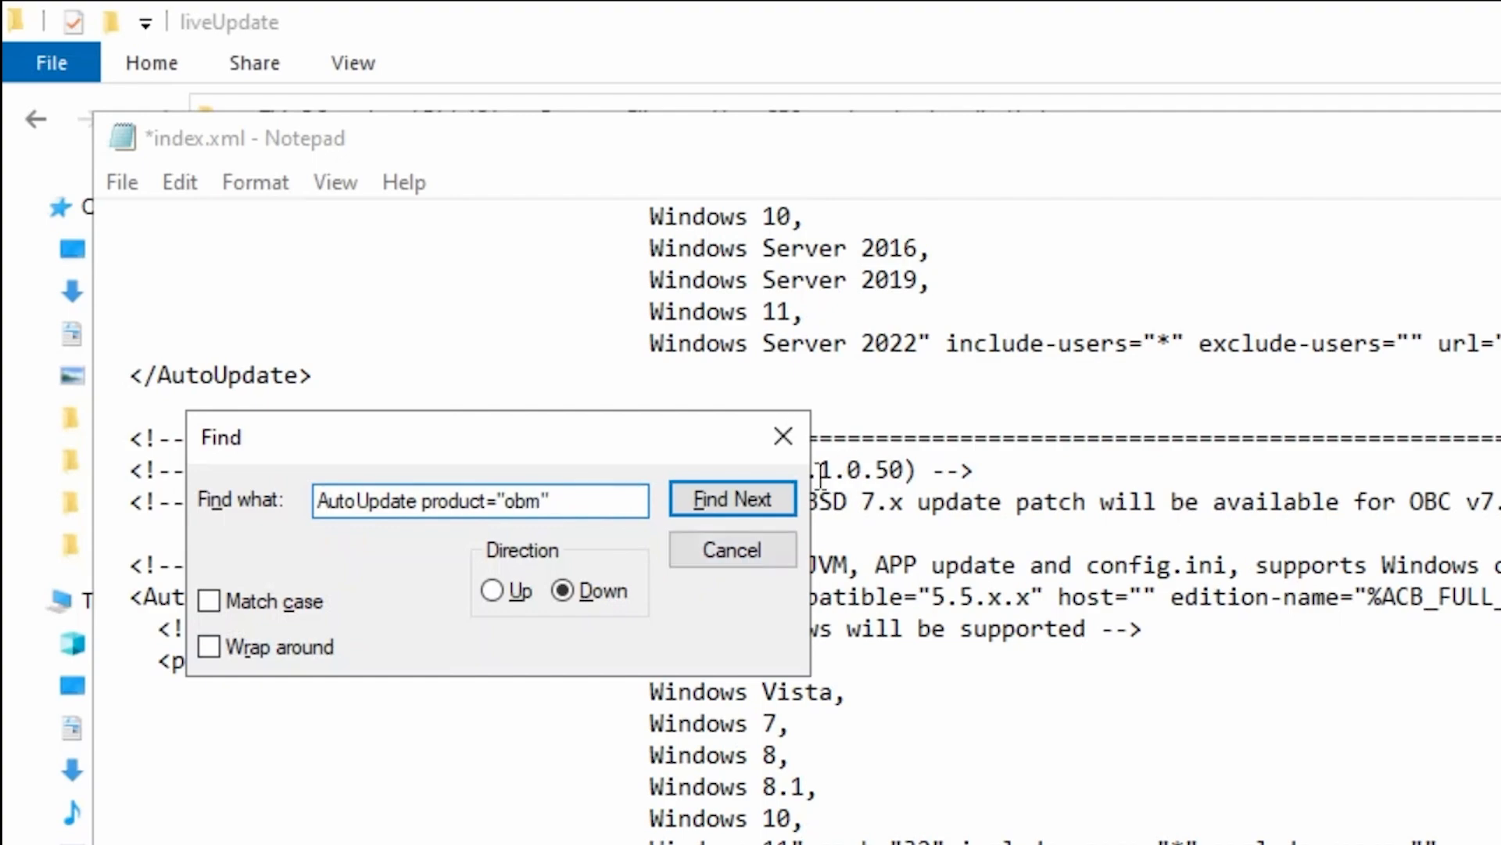
pyautogui.click(733, 499)
pyautogui.click(783, 435)
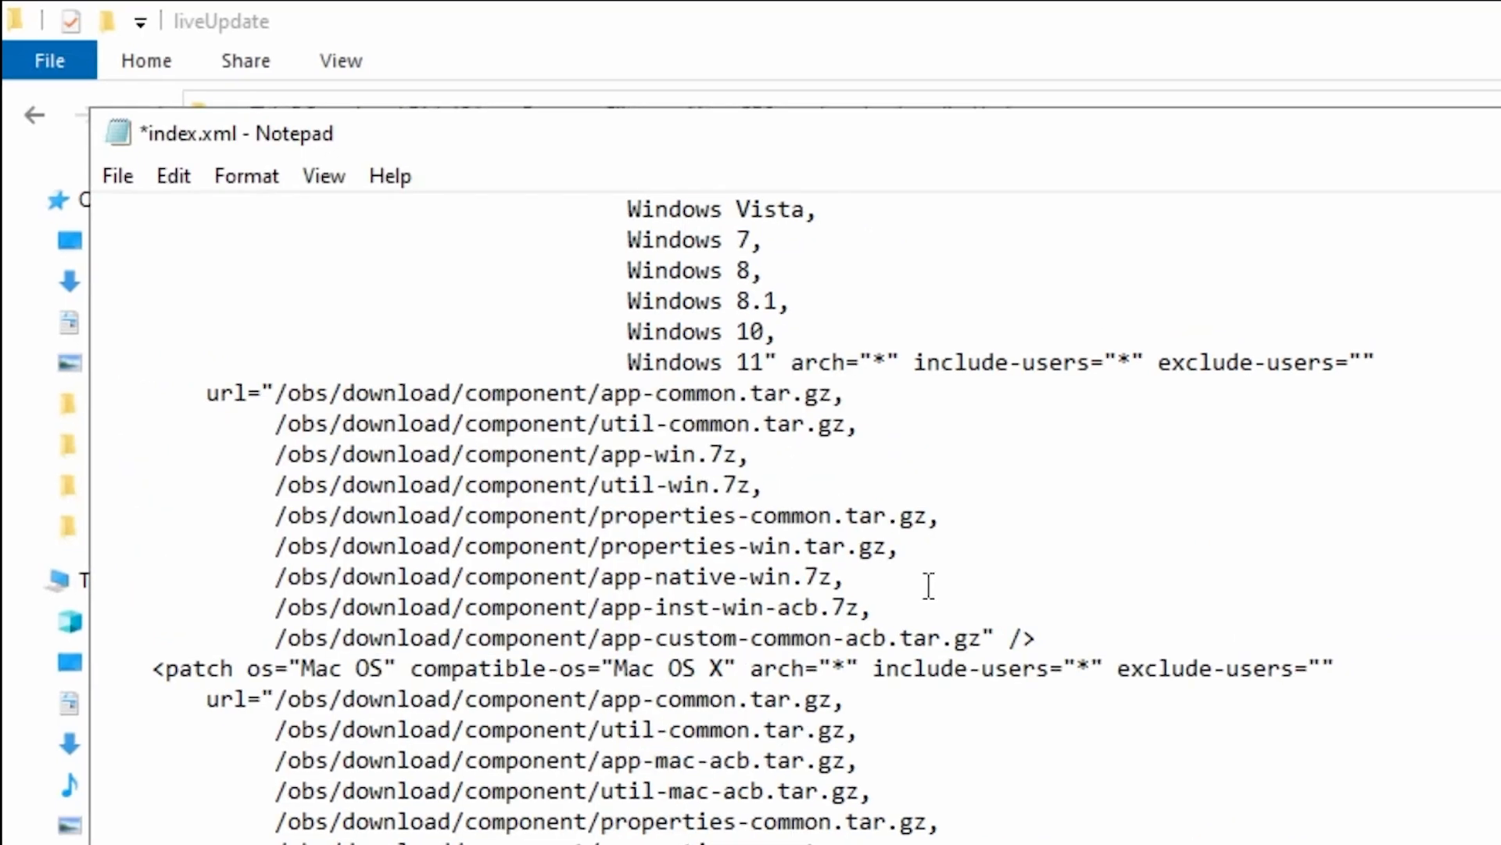
# Set the version in the AutoUpdate product="obm" entry to 9.1.0.51 and save index.xml.
pyautogui.scroll(-5, 929, 585)
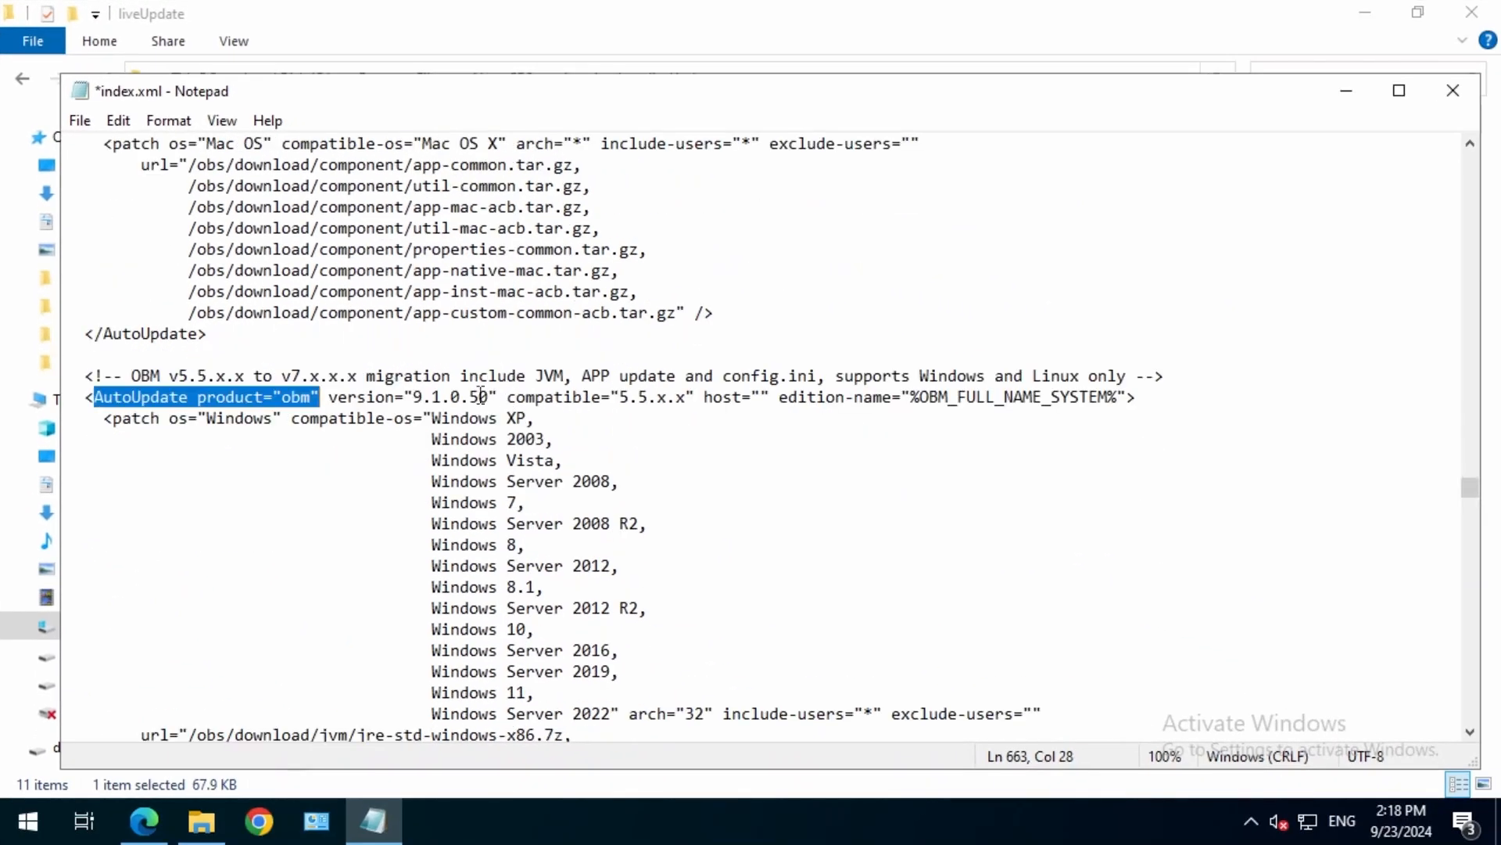
pyautogui.click(489, 396)
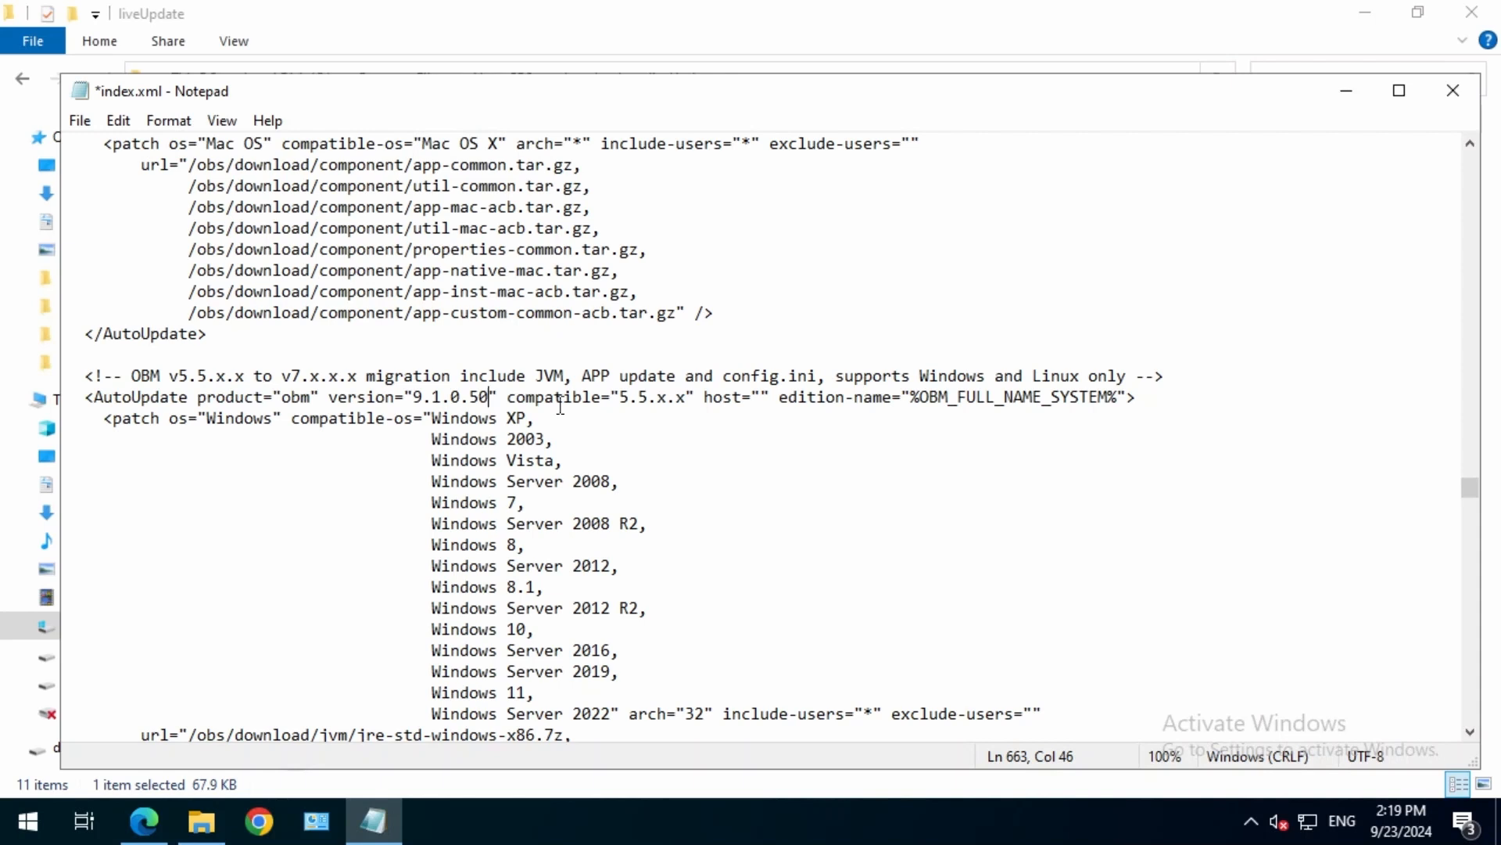
pyautogui.moveTo(479, 398); pyautogui.dragTo(418, 401)
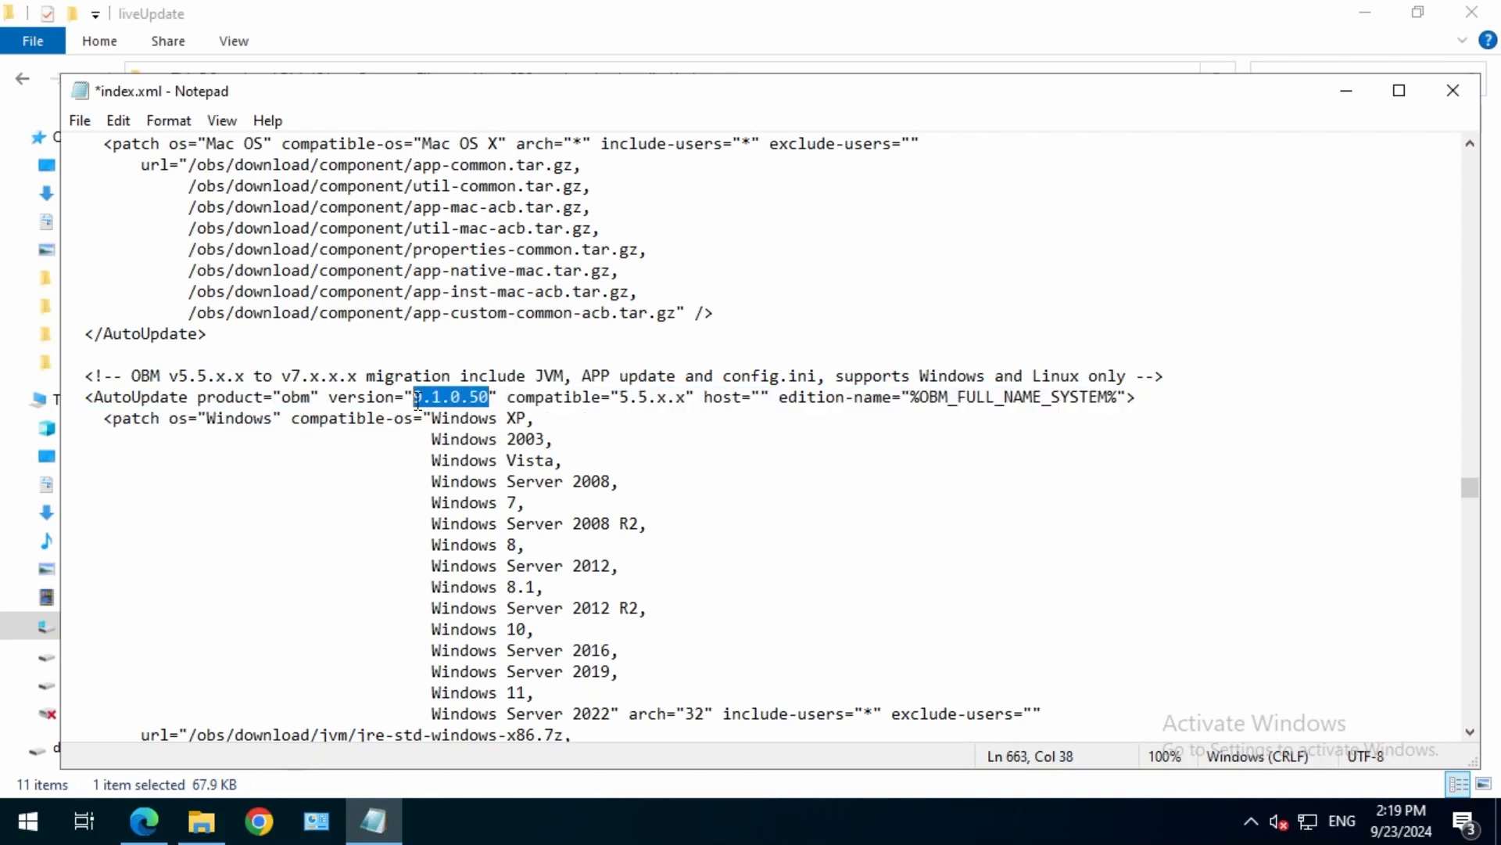
pyautogui.click(495, 400)
pyautogui.press('BackSpace')
pyautogui.write('1')
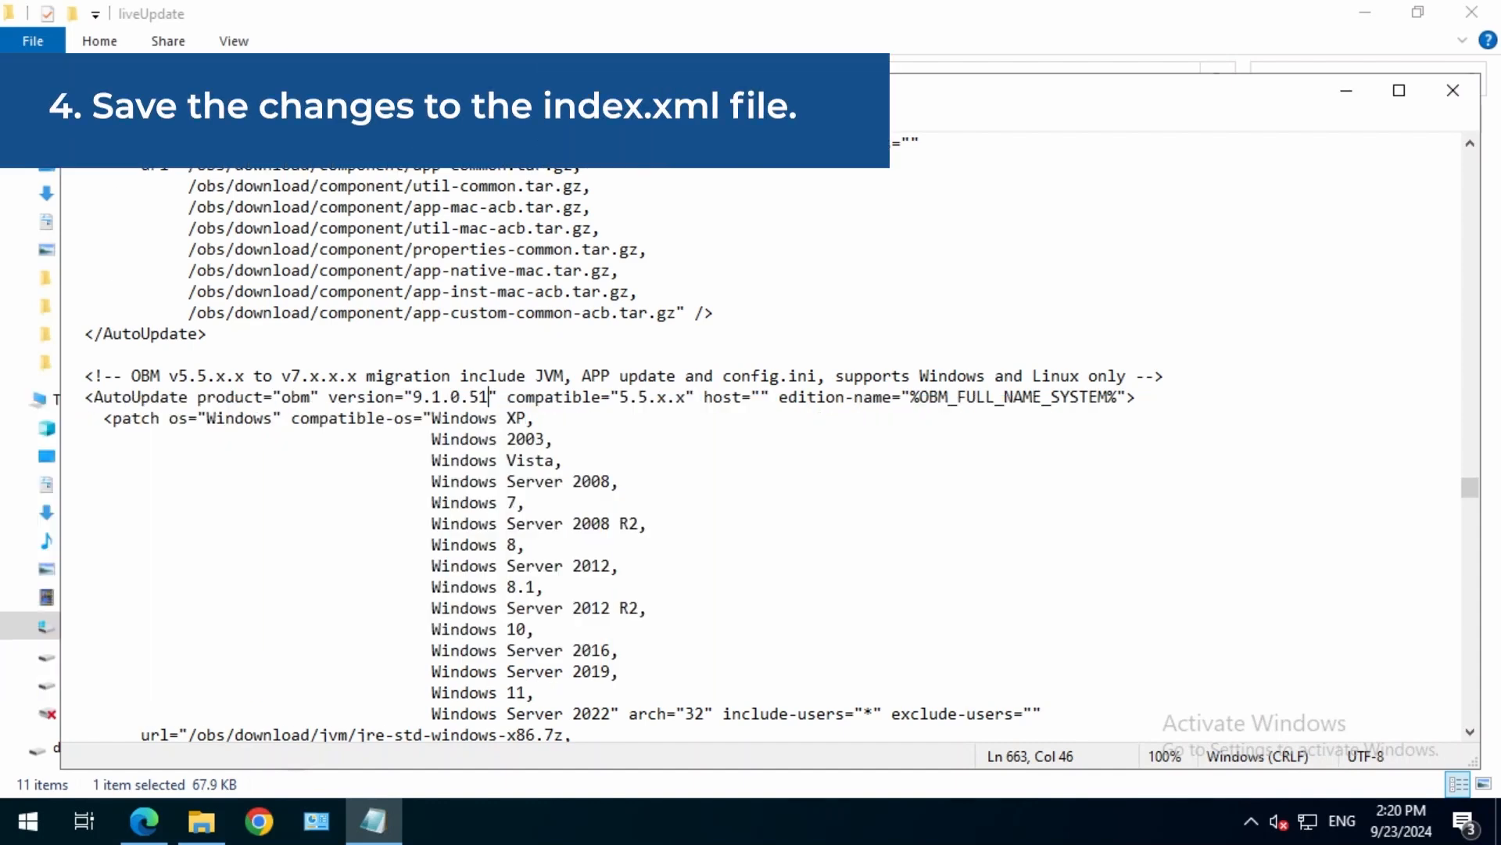
pyautogui.click(77, 120)
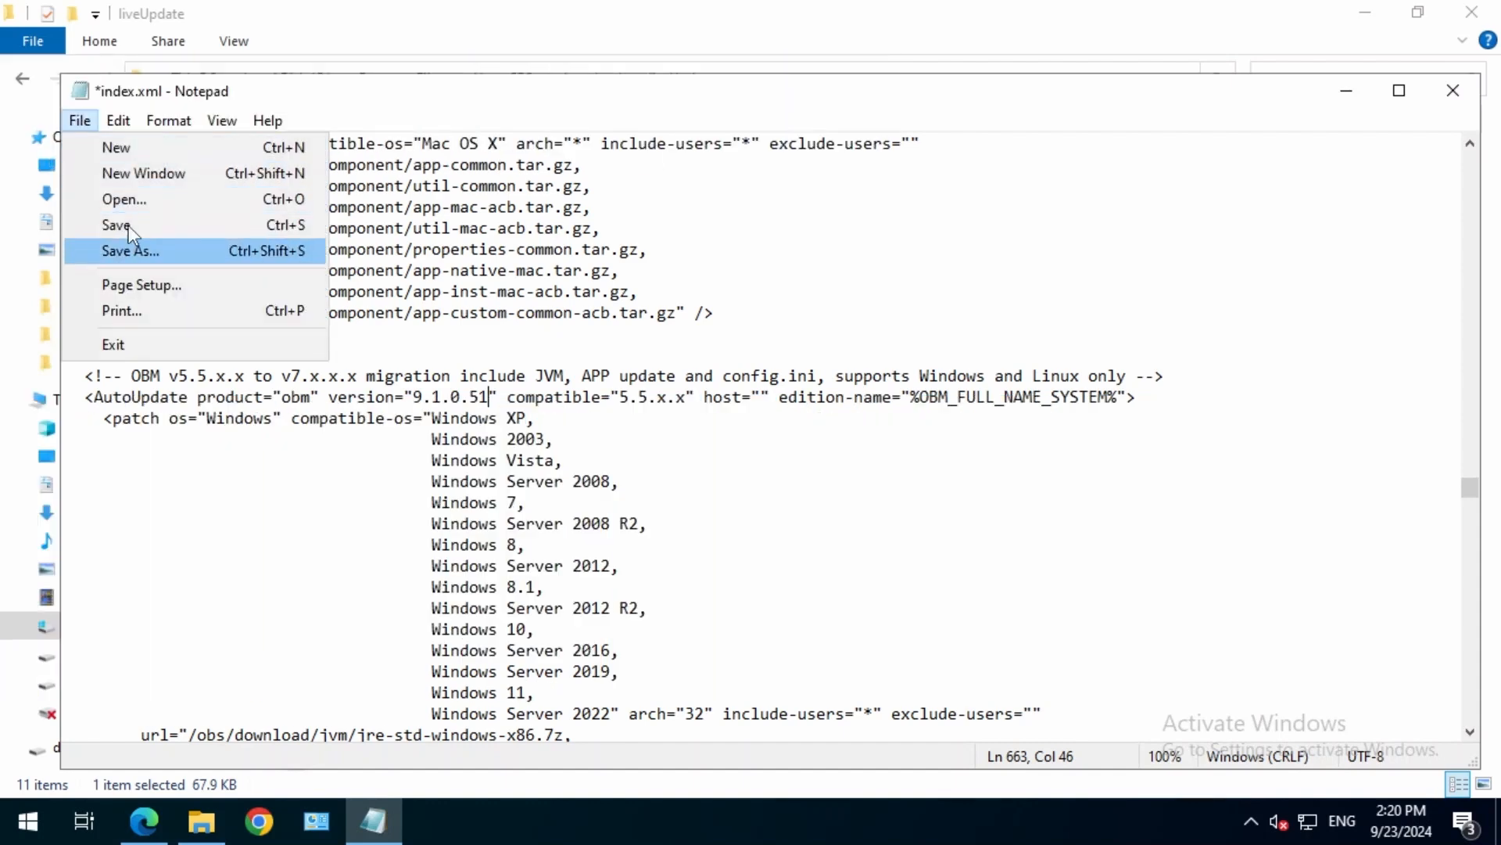
pyautogui.click(125, 226)
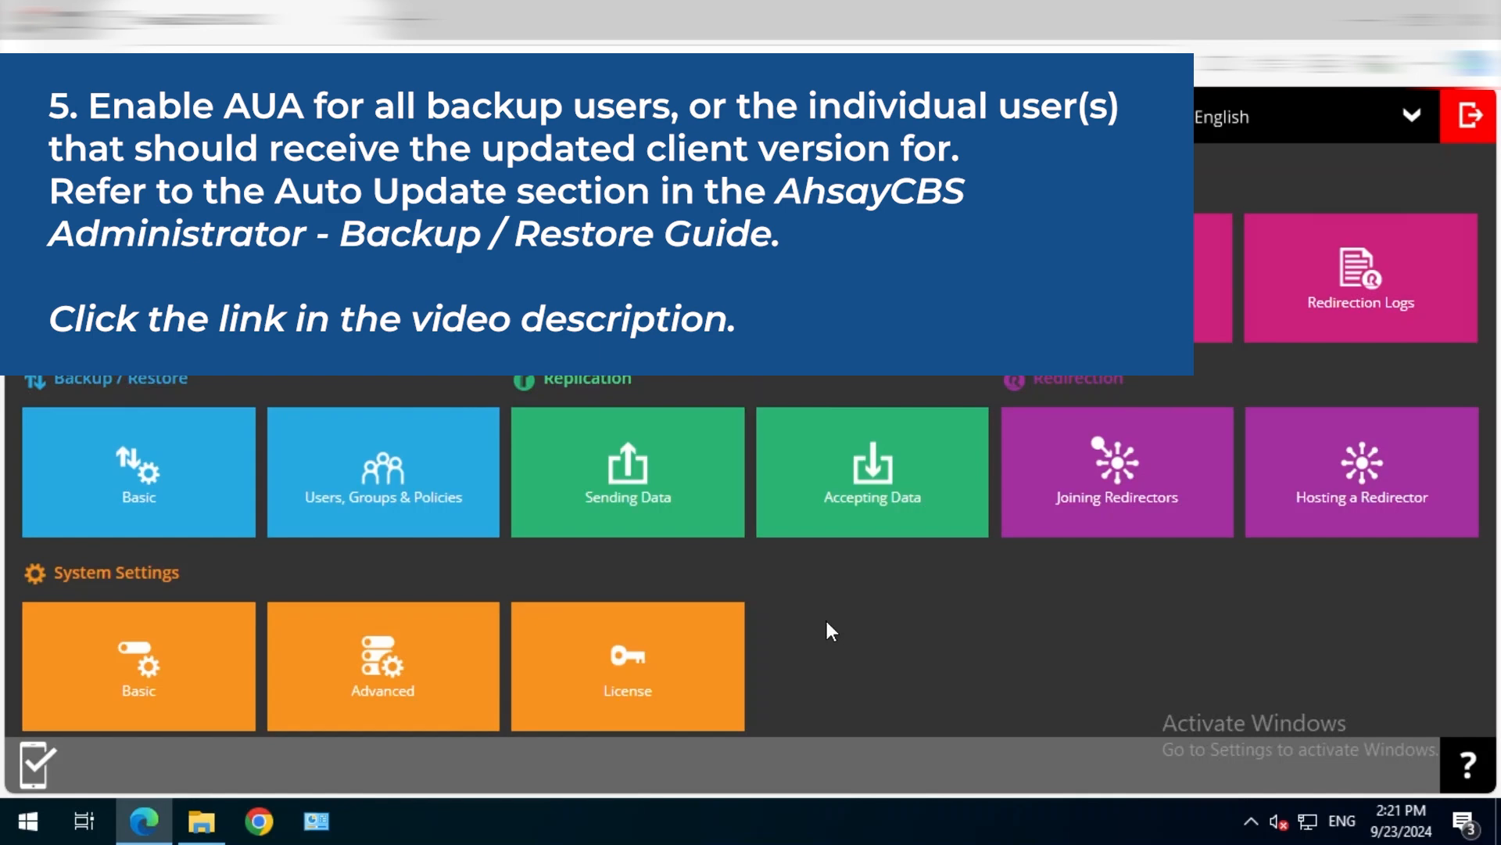
# Switch to the AhsayCBS web console, open Users, Groups & Policies, and set the Auto Update filter of the backup user list to Enable.
pyautogui.click(485, 520)
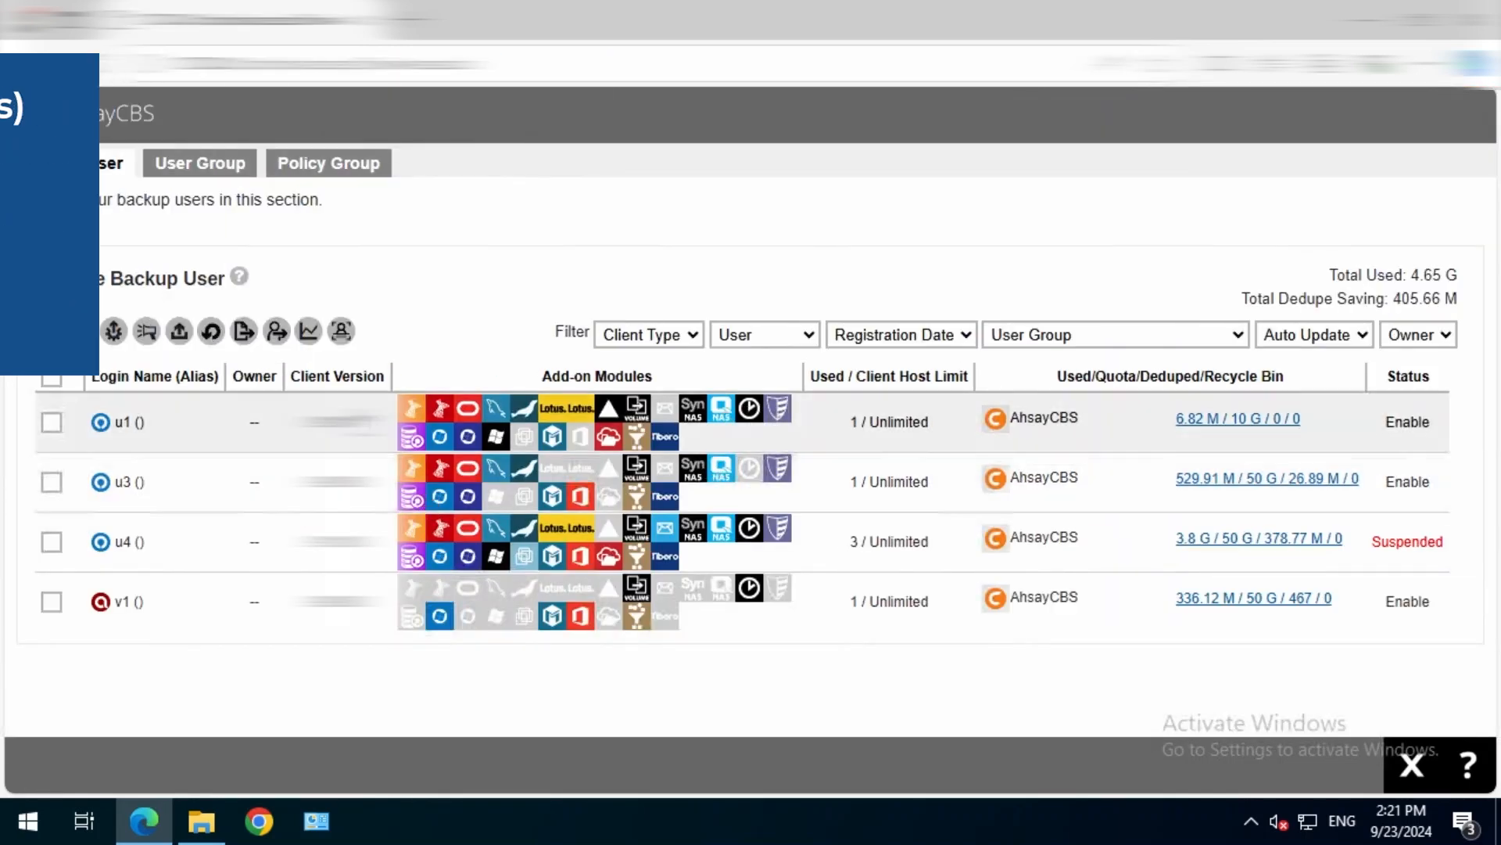
pyautogui.click(1327, 344)
pyautogui.click(1295, 396)
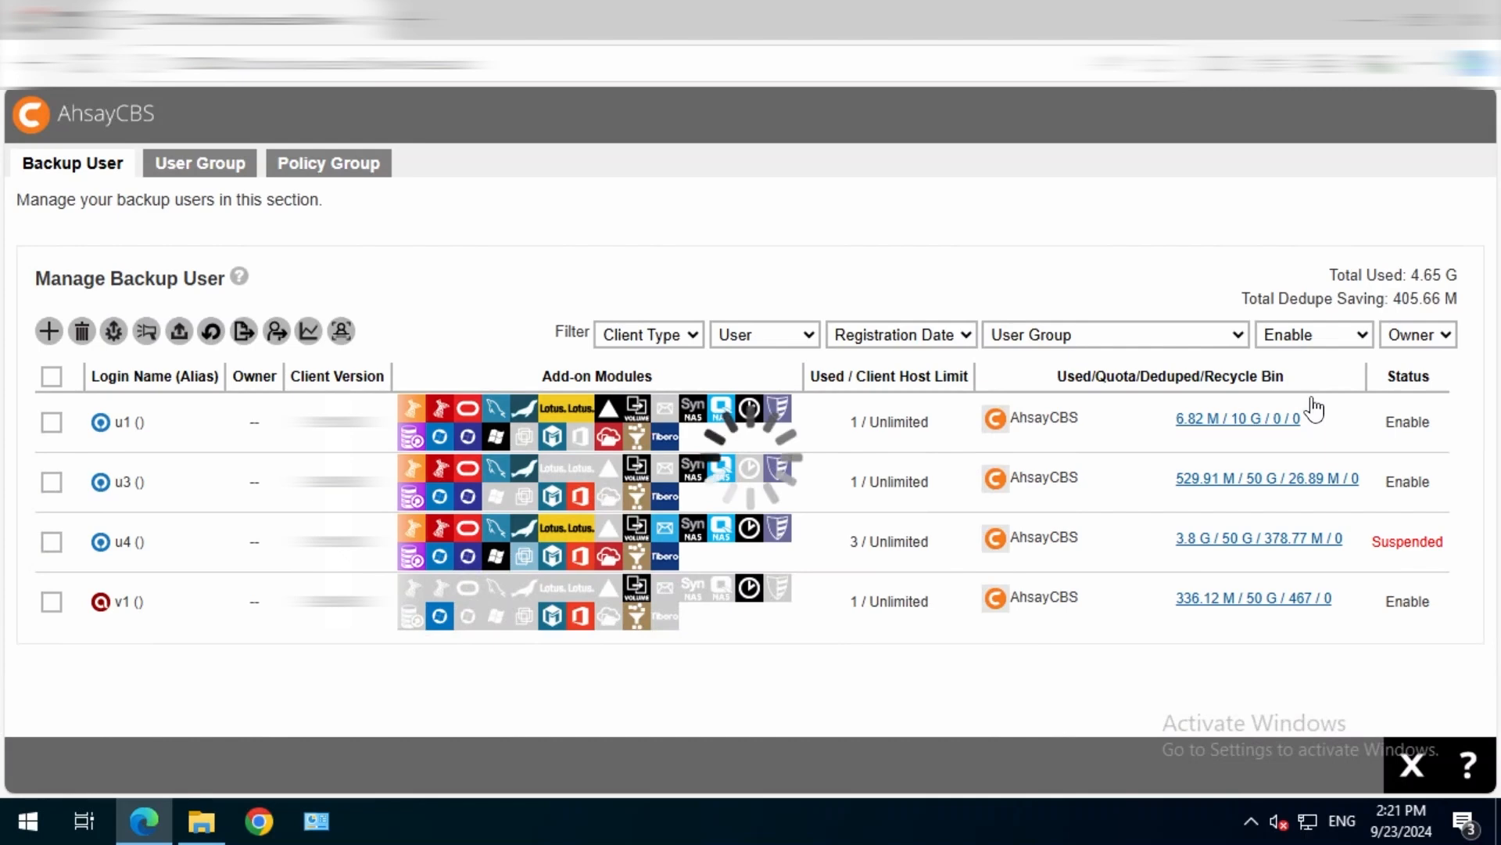
# Enable Auto Update for backup user u1 and return to the AhsayCBS main page.
pyautogui.click(52, 422)
pyautogui.click(113, 331)
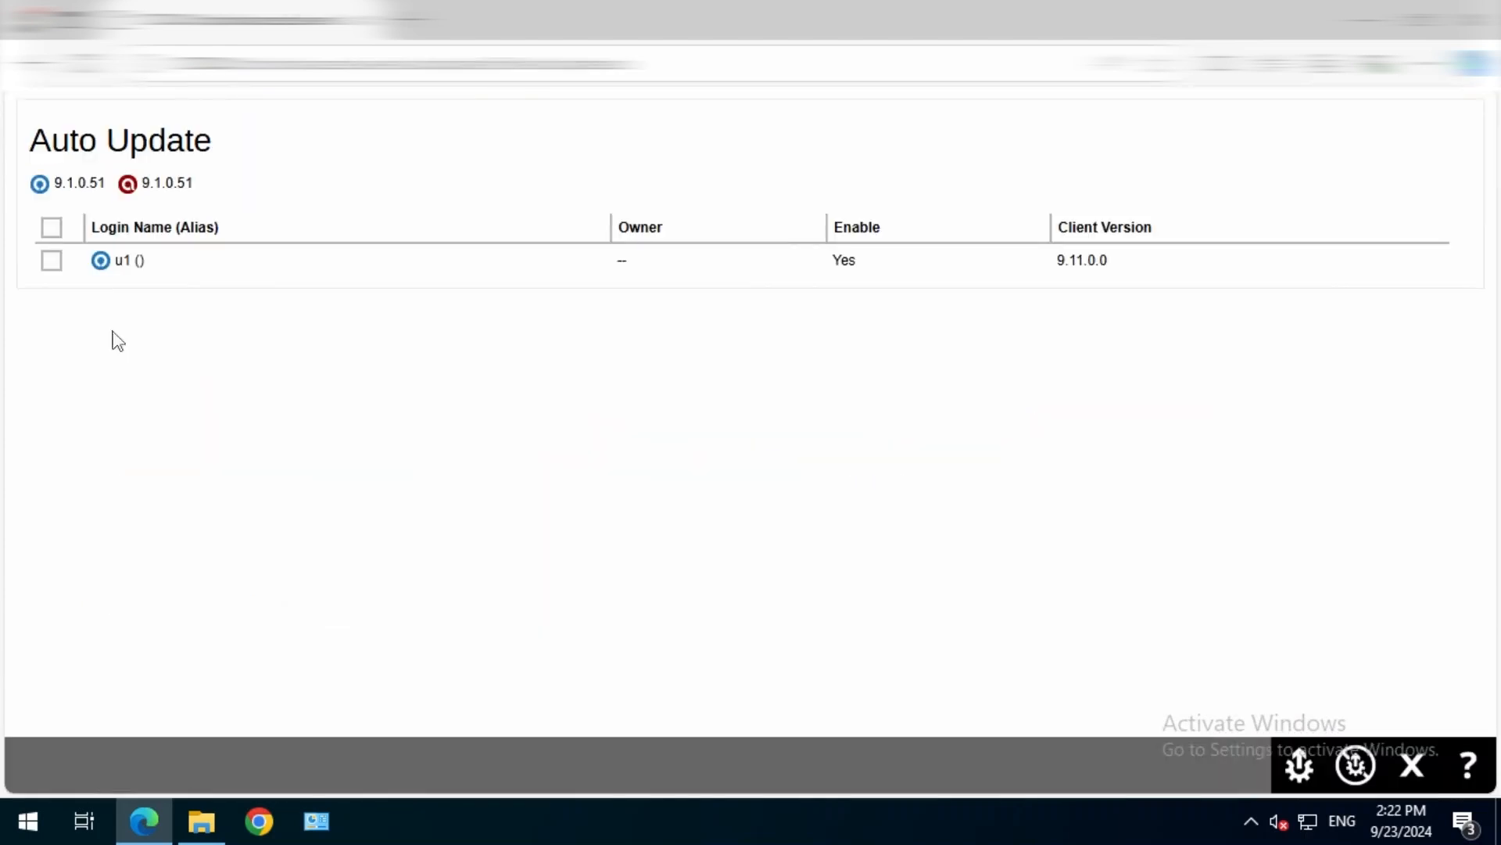
pyautogui.click(52, 260)
pyautogui.click(1299, 765)
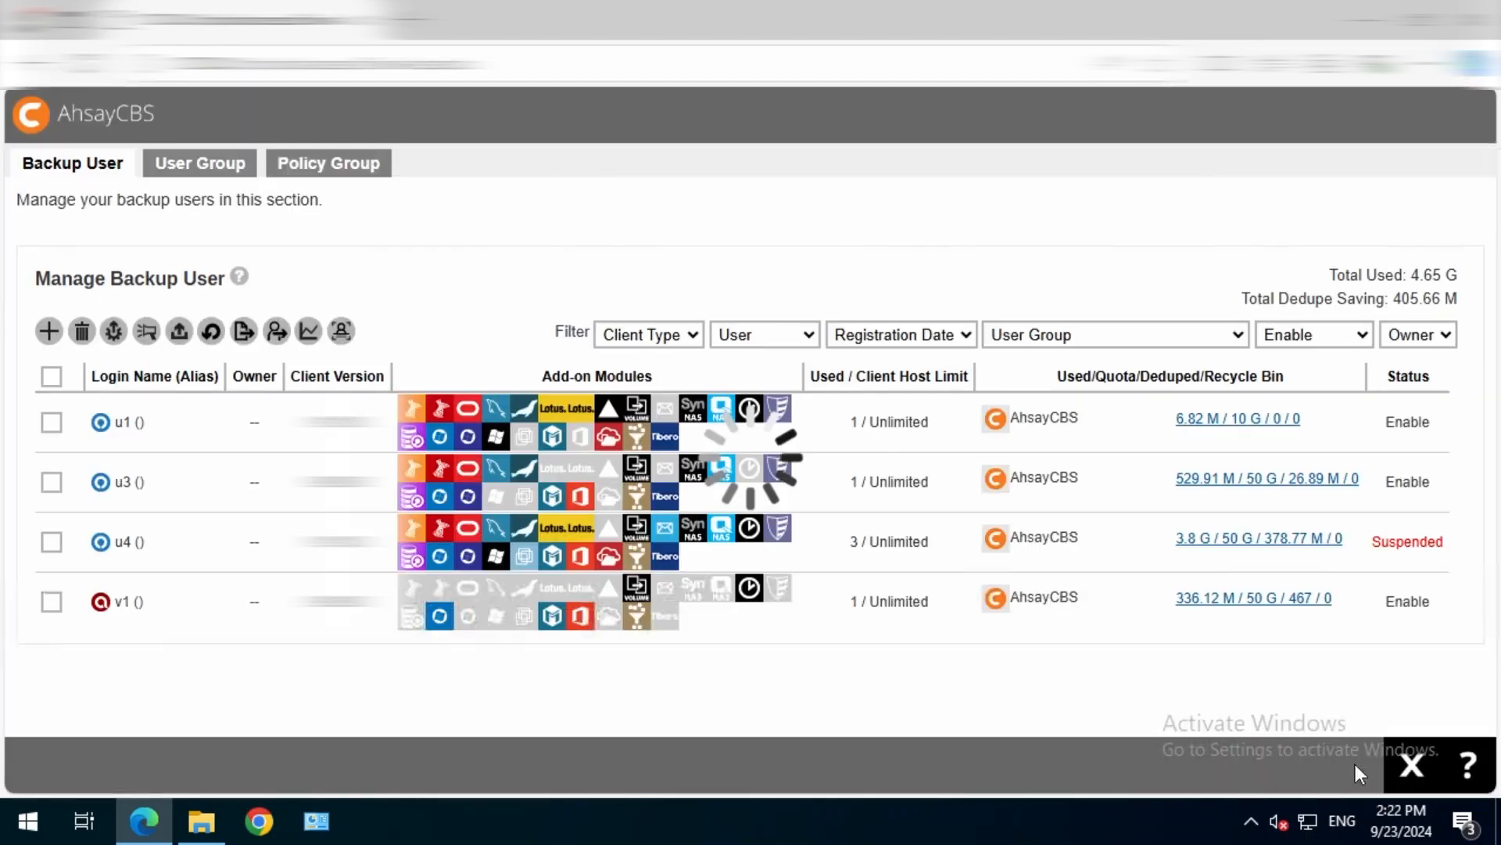
pyautogui.click(1410, 769)
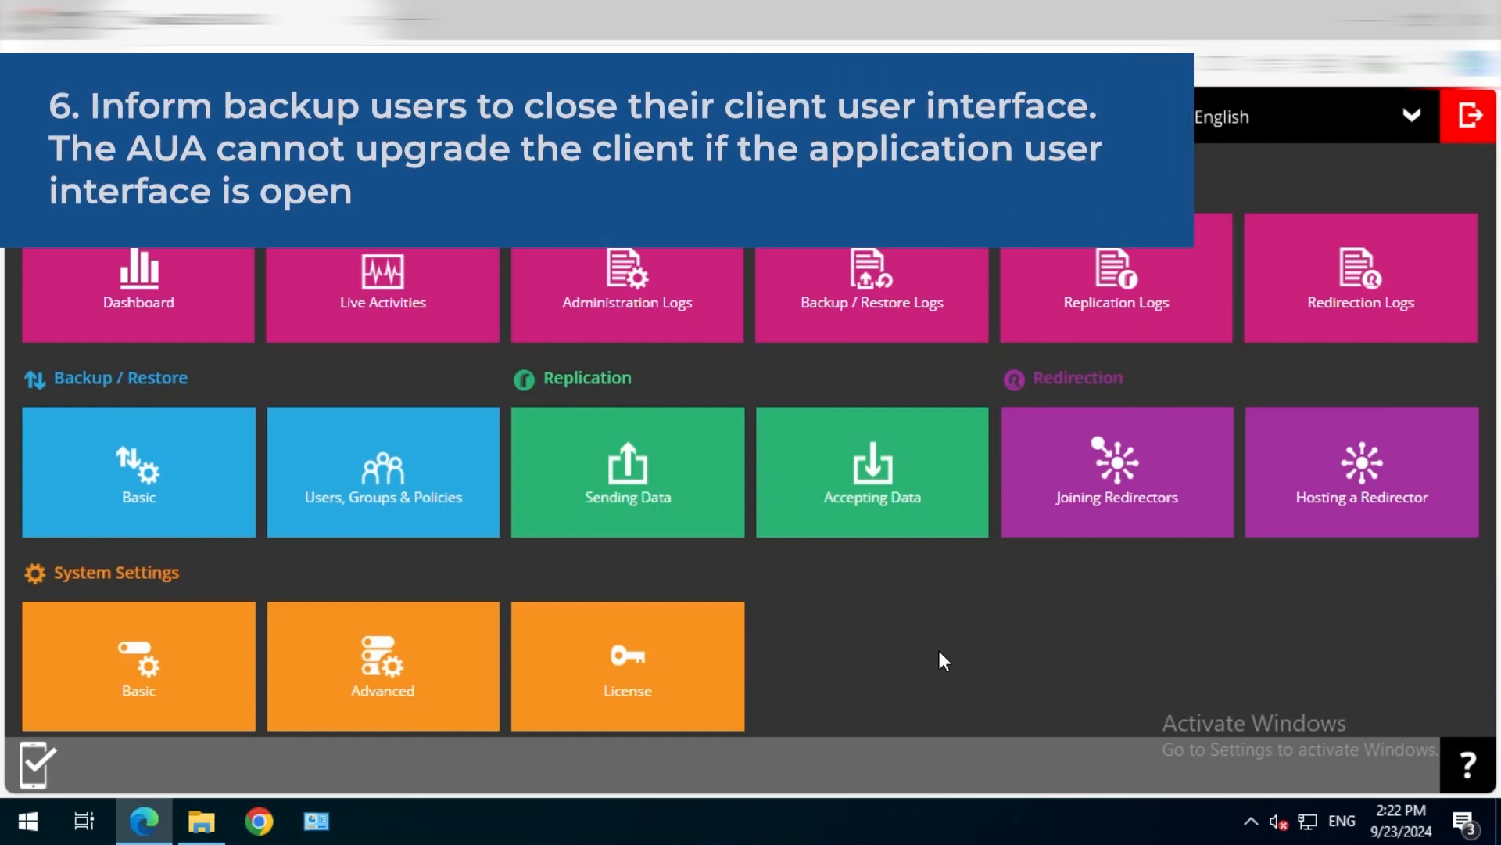